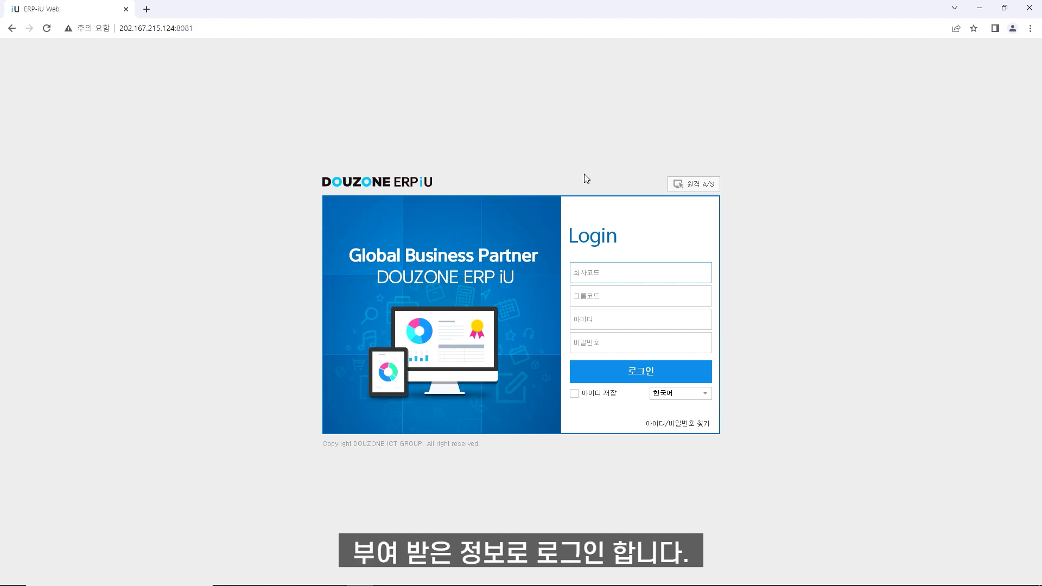
# Enter WEBTEST as the company code and WEB as the group code on the login form
pyautogui.write('ㅈ돔')
pyautogui.press('BackSpace')
pyautogui.press('BackSpace')
pyautogui.press('BackSpace')
pyautogui.press('BackSpace')
pyautogui.press('Hangul')
pyautogui.write('WEBTEST')
pyautogui.press('Tab')
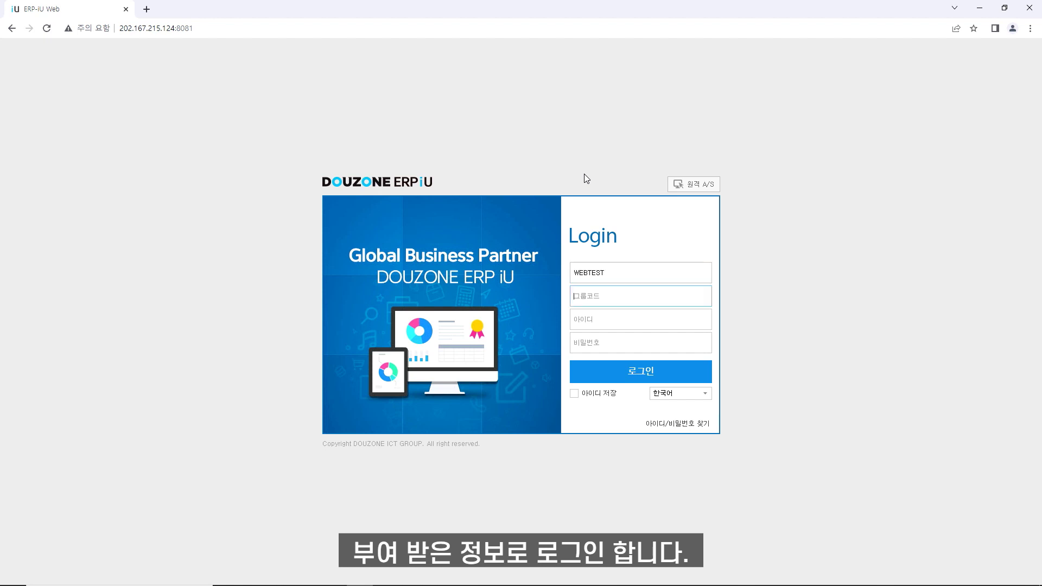
pyautogui.write('WEB')
pyautogui.press('Tab')
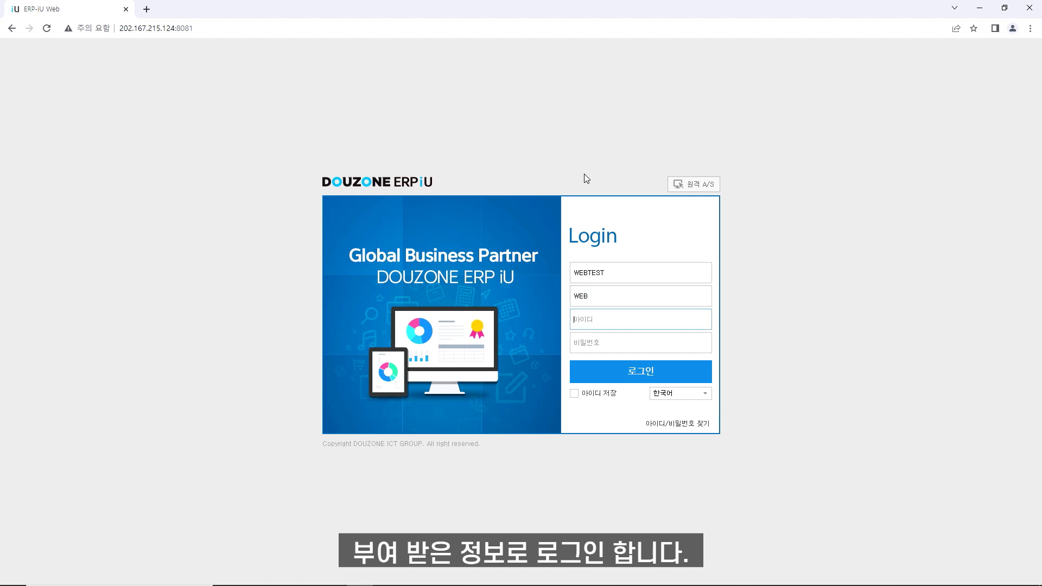
# Enter the user ID and the account password, and log in
pyautogui.press('Hangul')
pyautogui.write('고길되ㅇ')
pyautogui.press('Tab')
pyautogui.write('•')
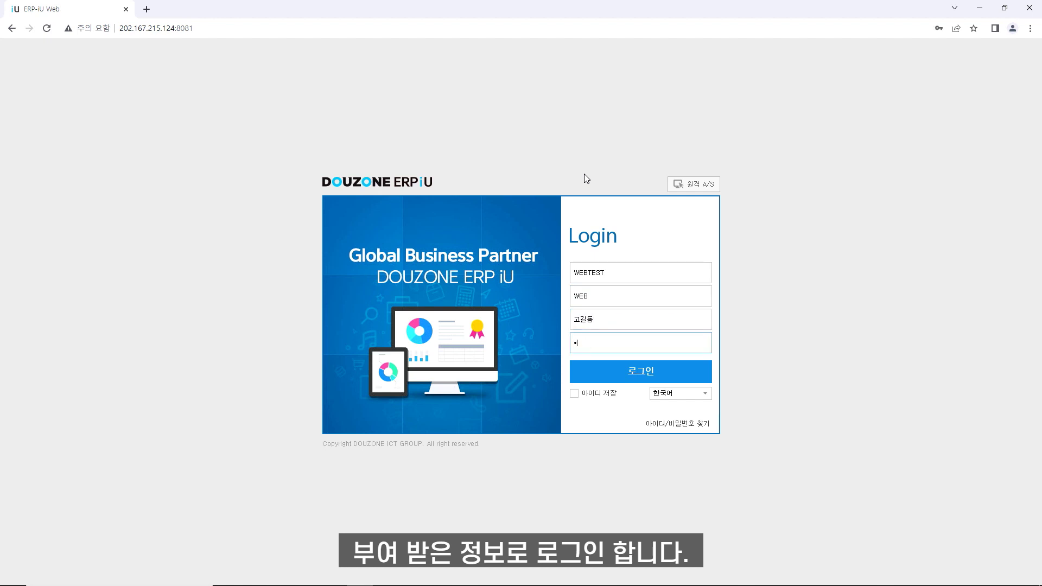
pyautogui.press('Return')
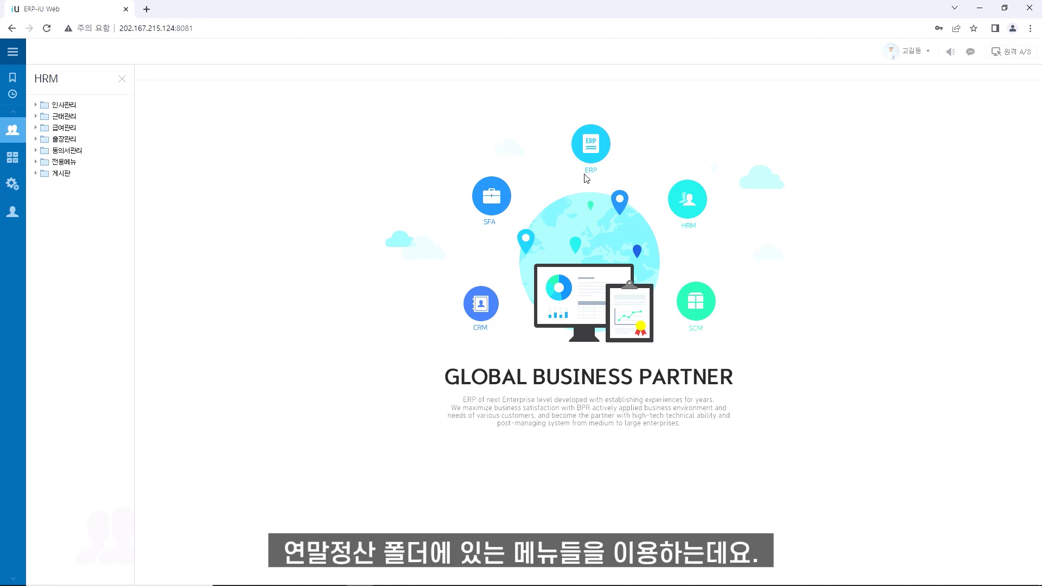
# Open 근로소득원천징수부 and 연말정산자료입력 from the TAX module's 연말정산 folder
pyautogui.click(12, 158)
pyautogui.click(36, 106)
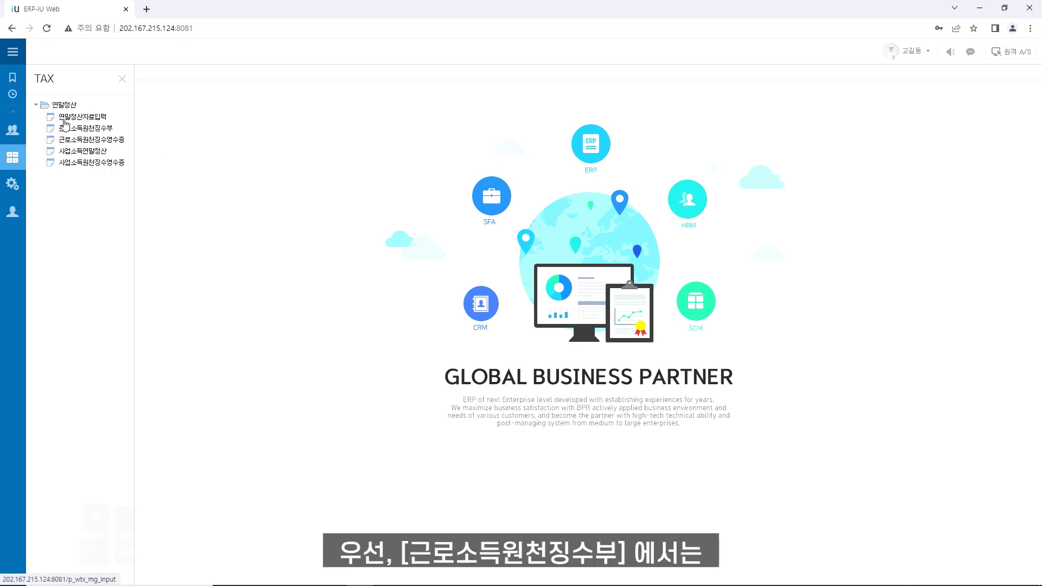
pyautogui.click(103, 128)
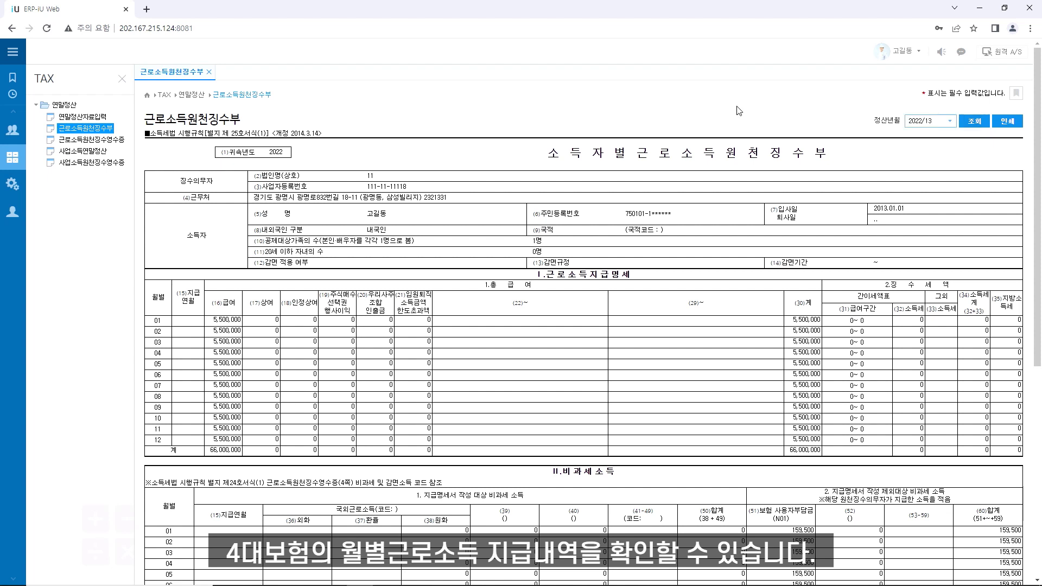
pyautogui.click(91, 120)
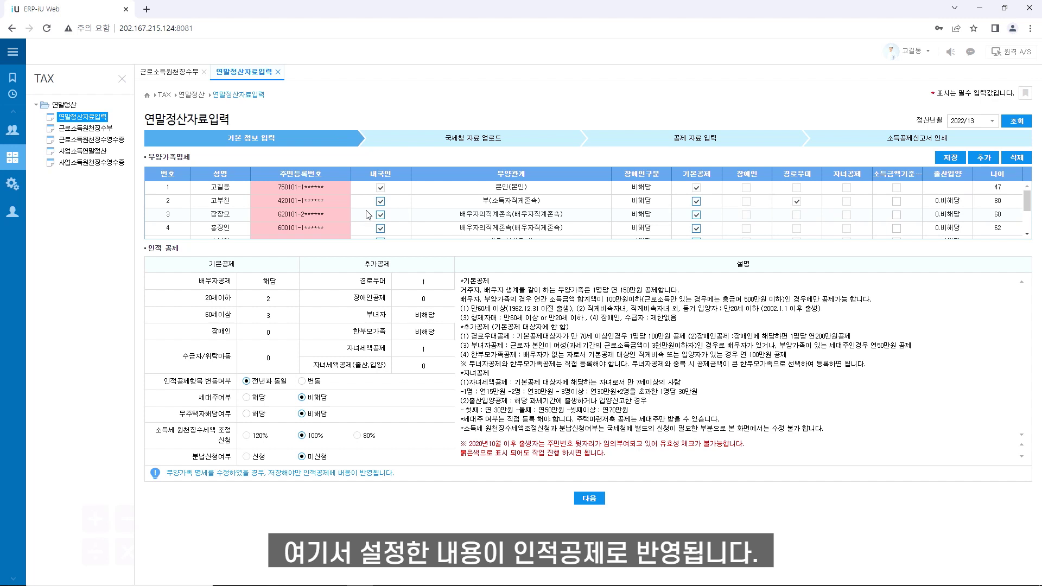
# Clear and restore the 내국인 check for the dependent in row 6 of 부양가족명세
pyautogui.scroll(-3, 367, 215)
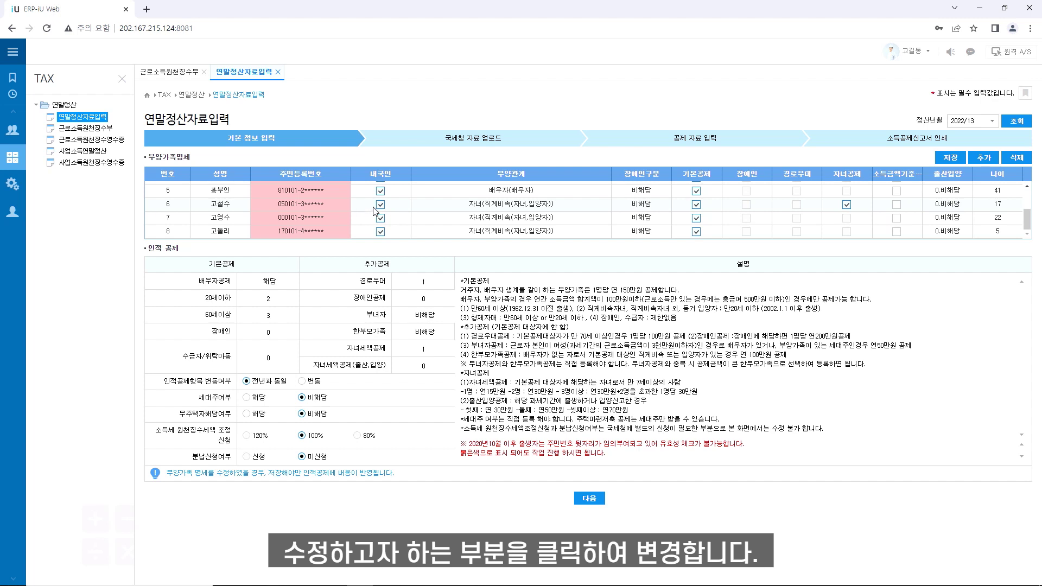
pyautogui.click(380, 204)
pyautogui.click(380, 205)
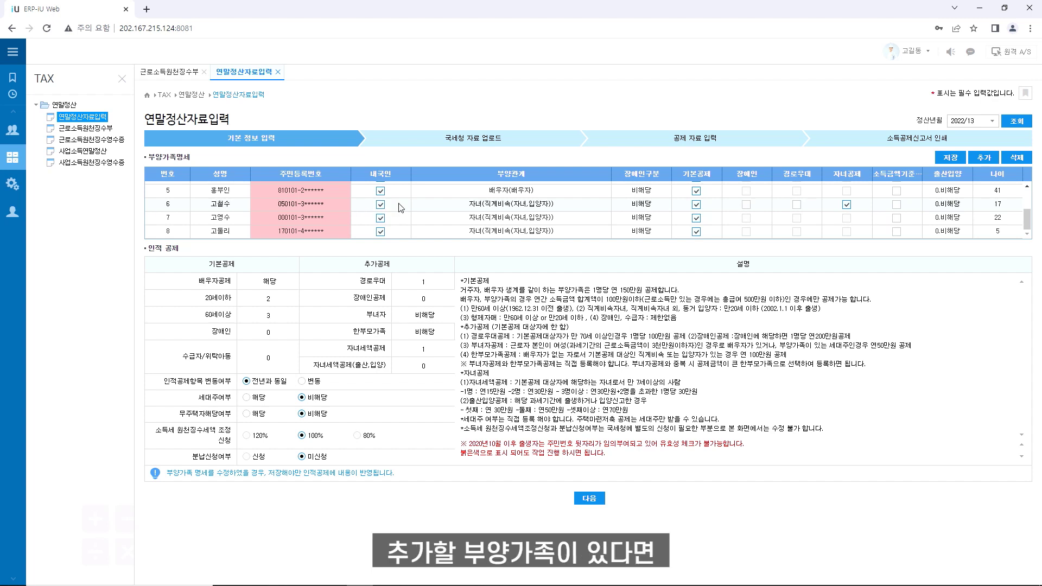
# Add a blank dependent row to 부양가족명세 and look through its 부양관계 options
pyautogui.click(984, 163)
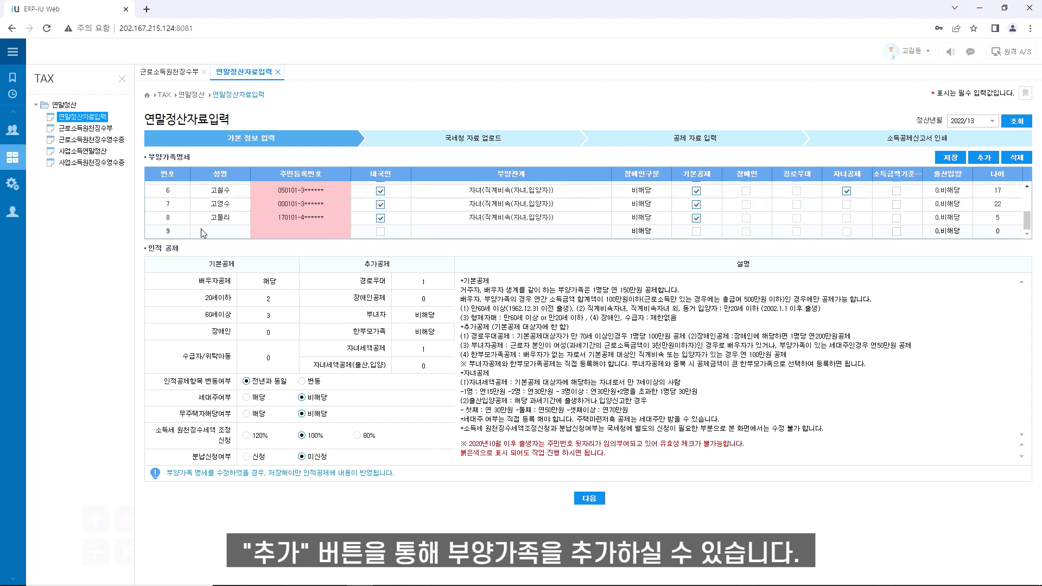
pyautogui.click(238, 234)
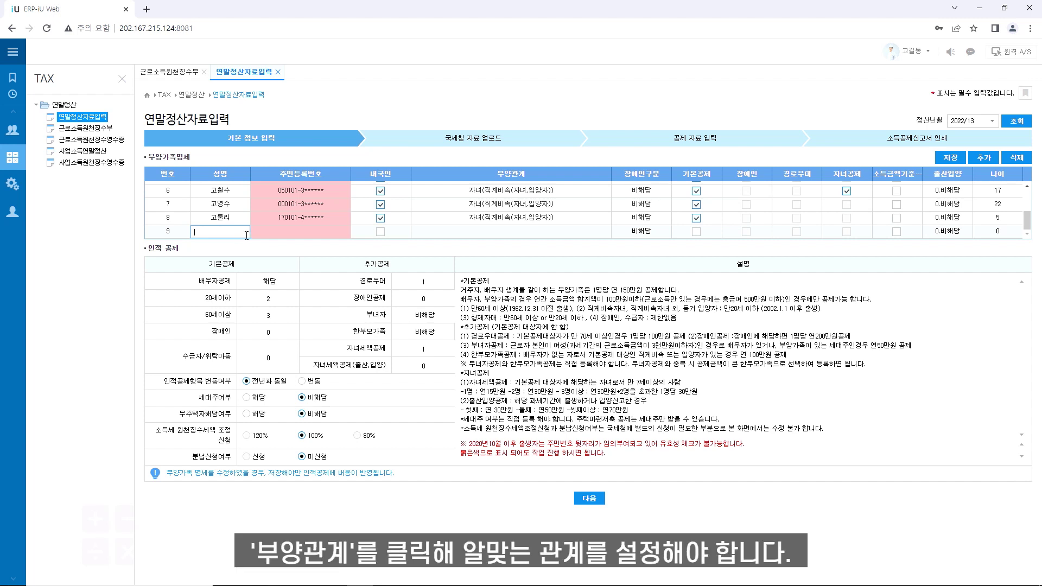
pyautogui.click(452, 237)
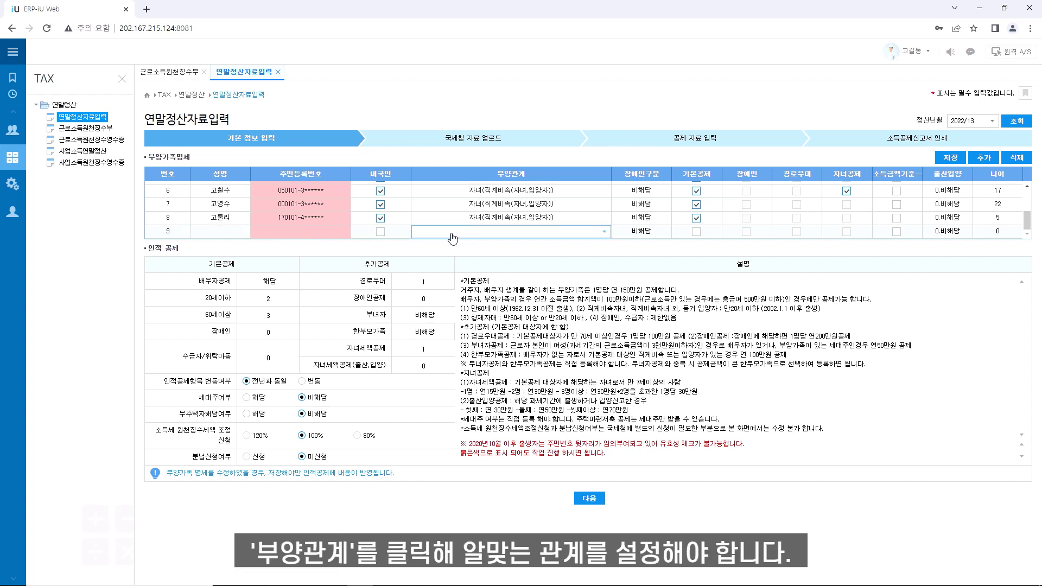
pyautogui.click(452, 237)
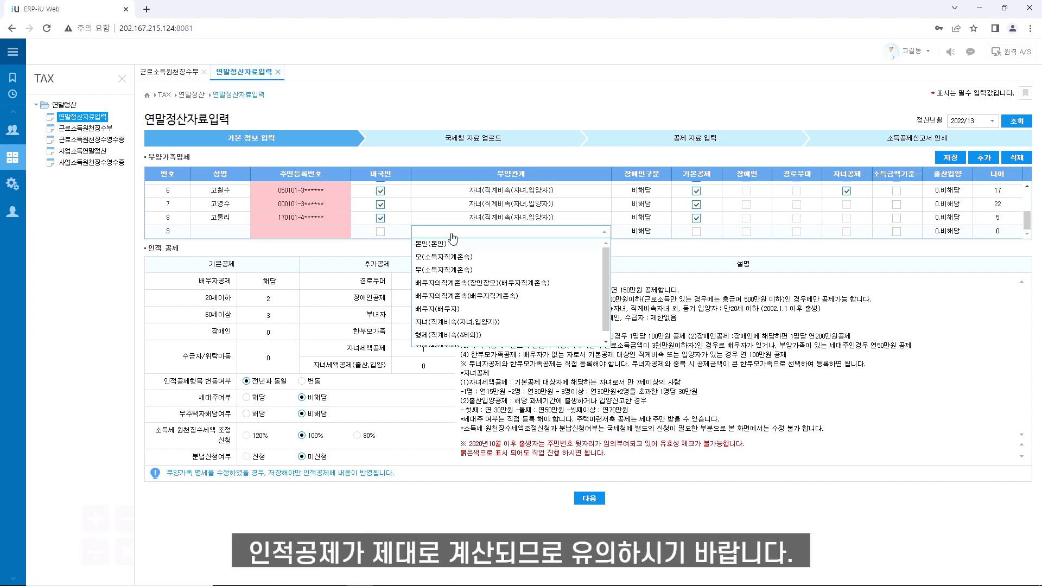
pyautogui.click(454, 237)
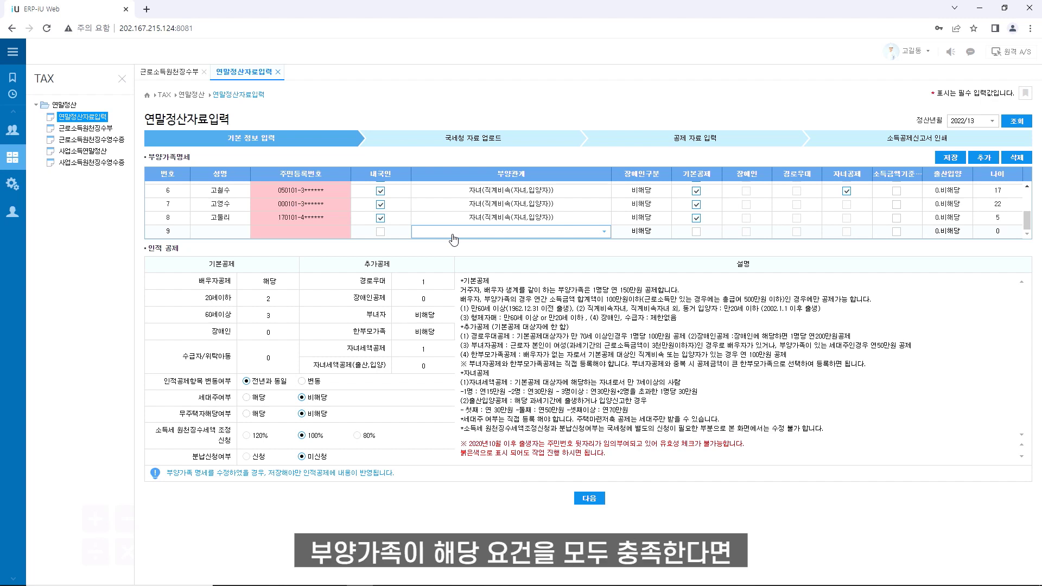
# Clear and restore the 기본공제 check for the dependent in row 8
pyautogui.click(697, 219)
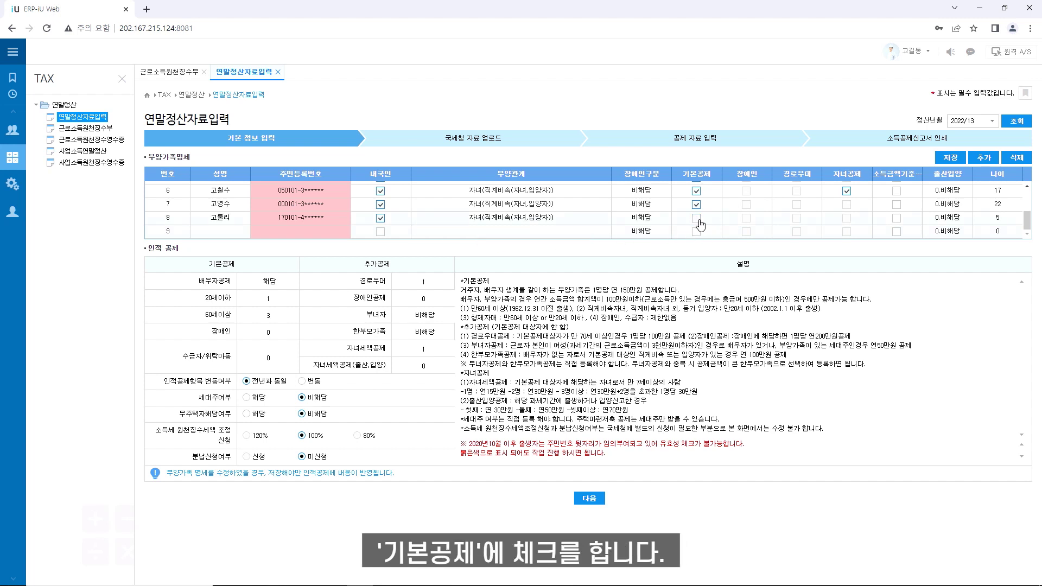
pyautogui.click(697, 218)
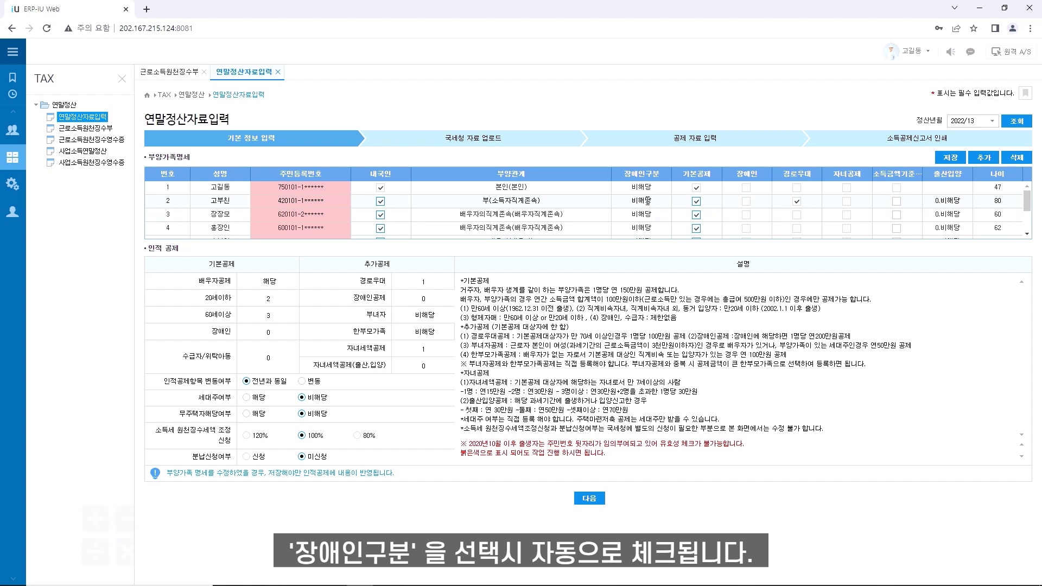
# Set 장애인구분 to 장애인복지법 for the dependent in row 2 and check that row's 소득금액기준 option
pyautogui.click(649, 200)
pyautogui.click(658, 202)
pyautogui.click(641, 221)
pyautogui.click(757, 202)
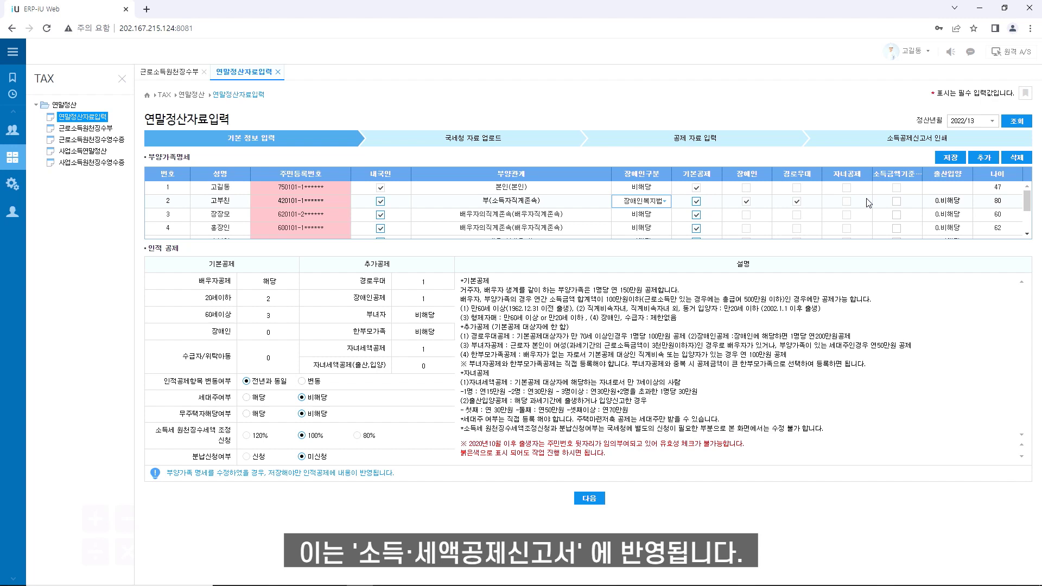
pyautogui.click(894, 202)
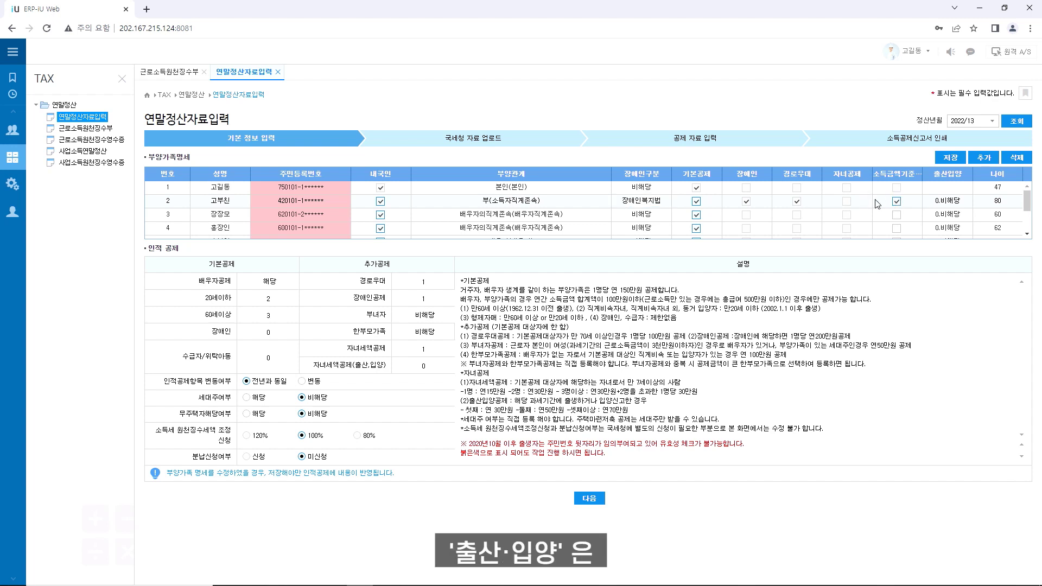
# View the 출산입양 options for the dependent in row 8 without changing the selection
pyautogui.scroll(-2, 877, 203)
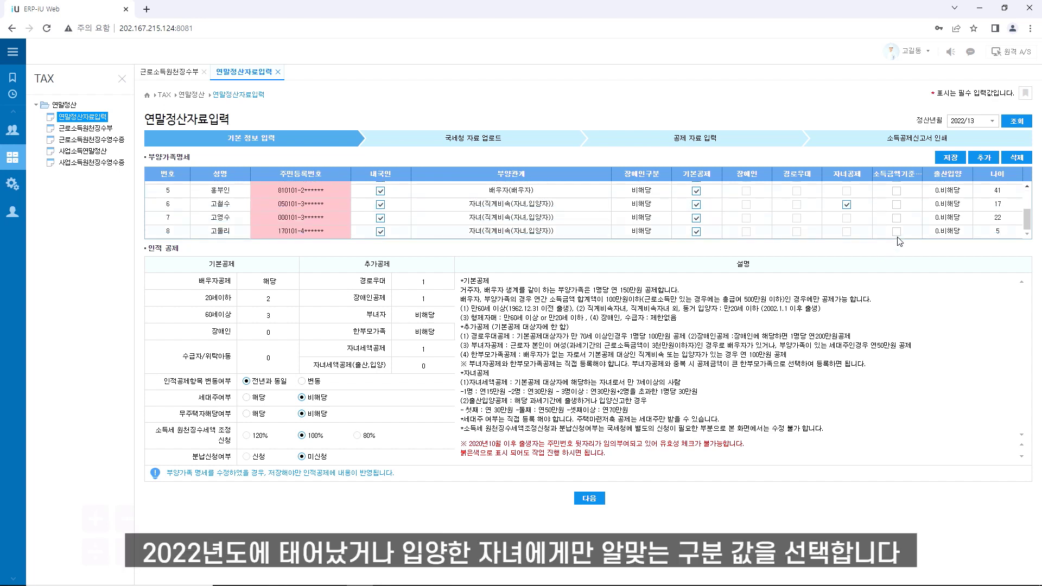
pyautogui.click(945, 232)
pyautogui.click(947, 235)
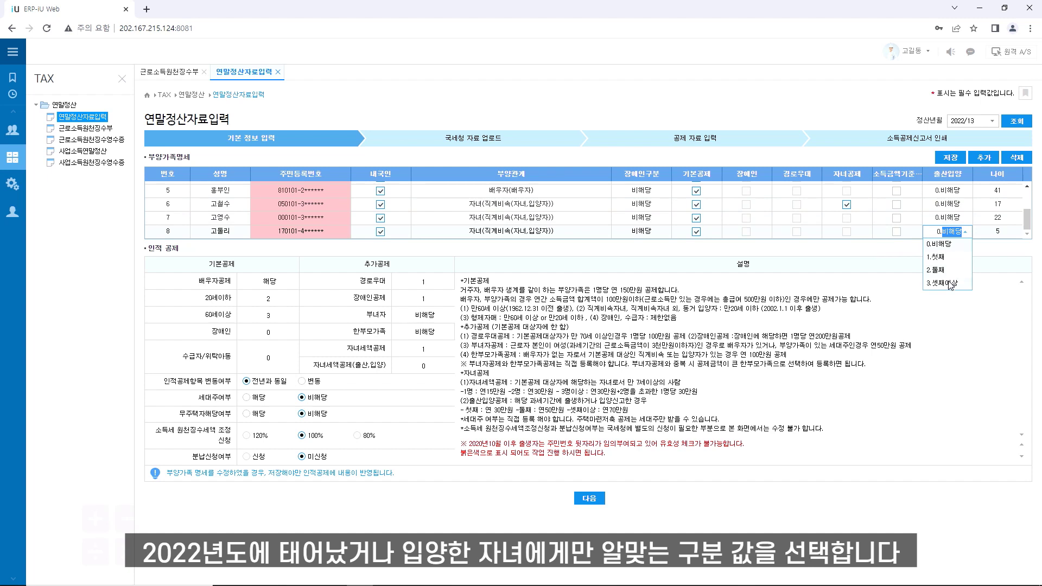
pyautogui.click(952, 235)
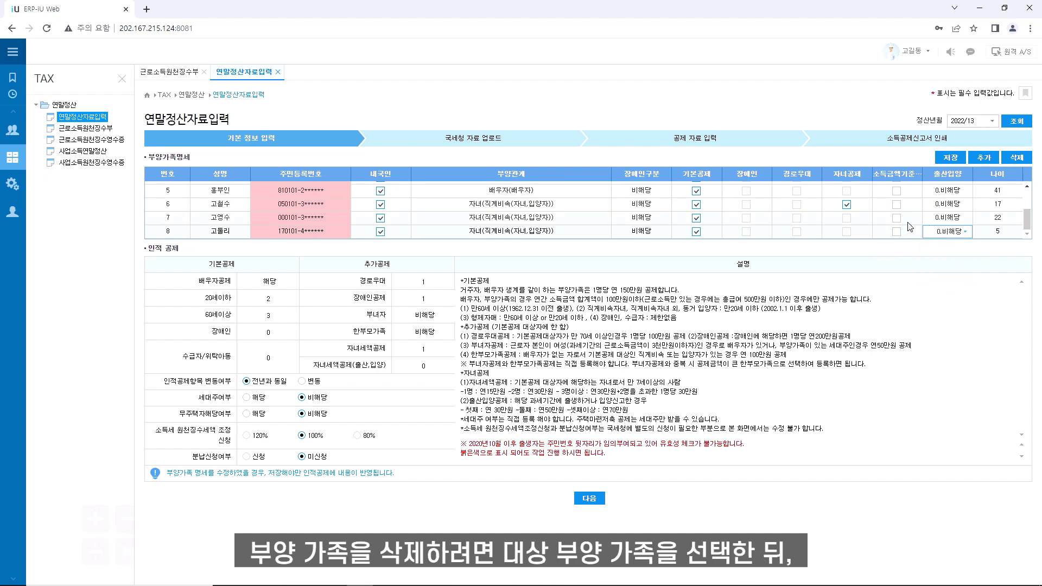
# Delete the dependent in row 8 and reload the 2022/13 settlement data
pyautogui.click(821, 229)
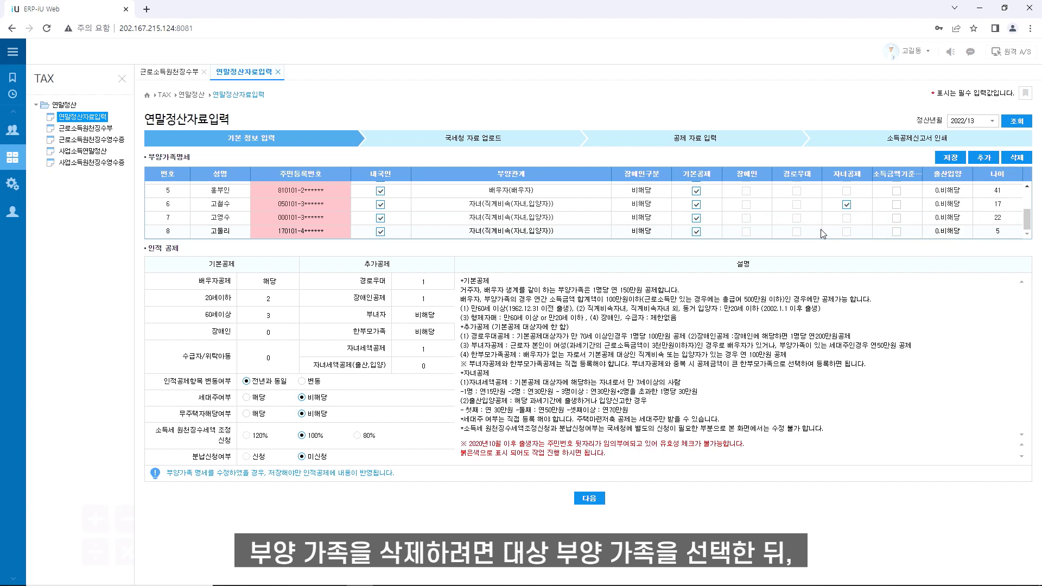
pyautogui.click(1016, 158)
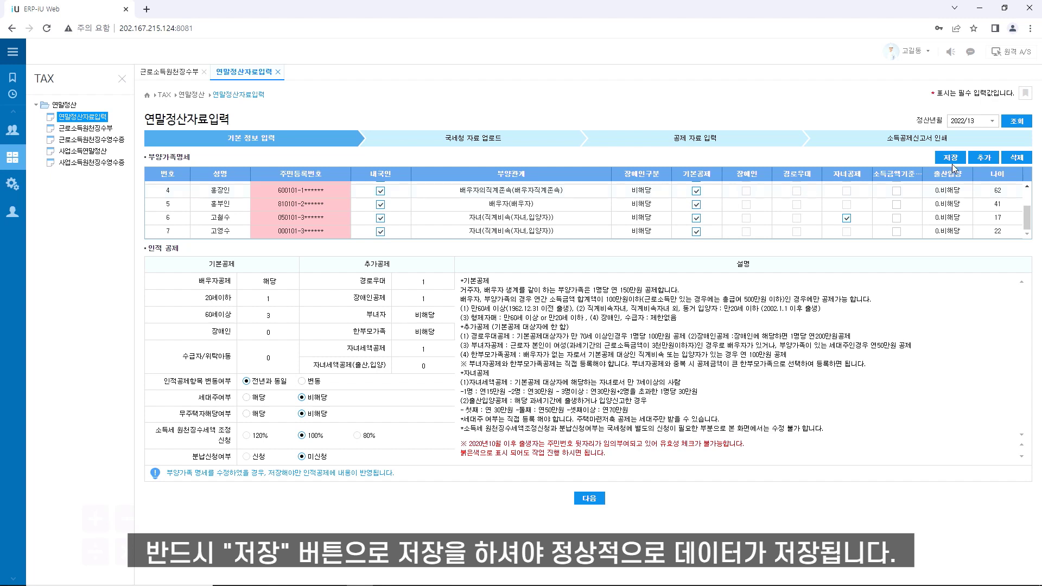
pyautogui.click(1015, 124)
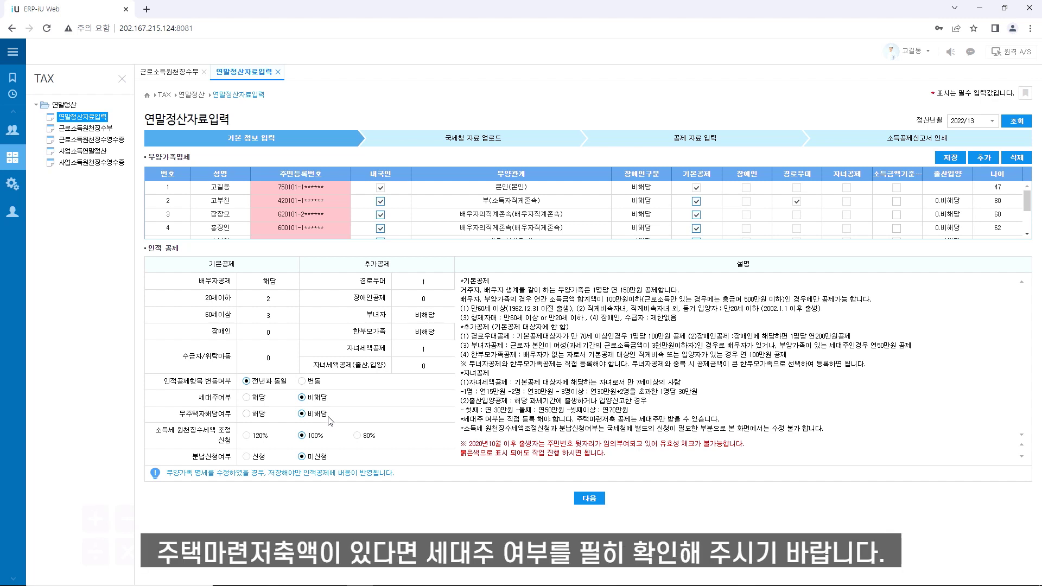
# Set 세대주여부 and 무주택자해당여부 to 해당, and proceed to 국세청 자료 업로드, saving the dependent and personal deduction items
pyautogui.click(250, 396)
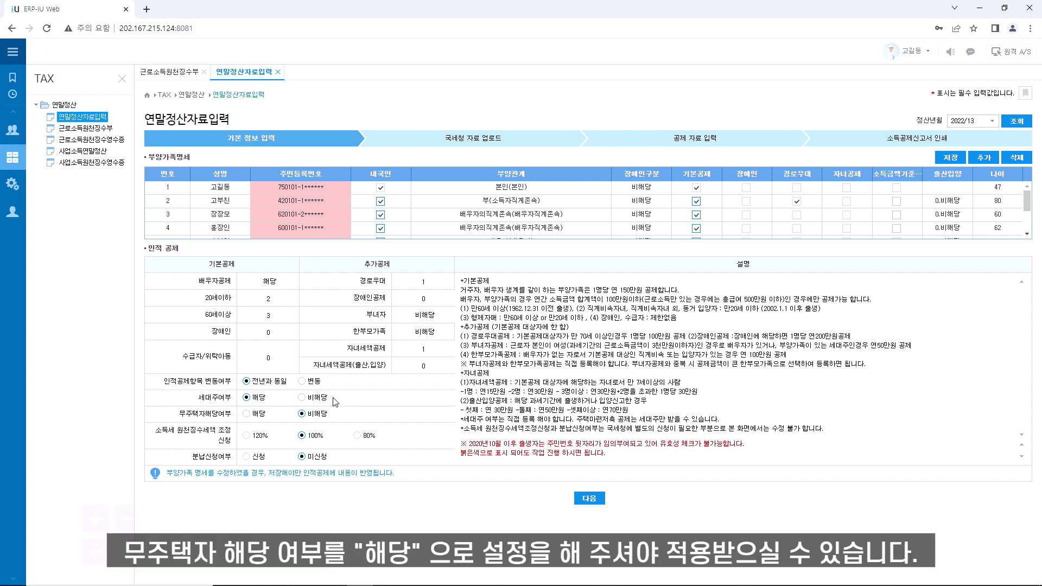
pyautogui.click(247, 415)
pyautogui.click(590, 499)
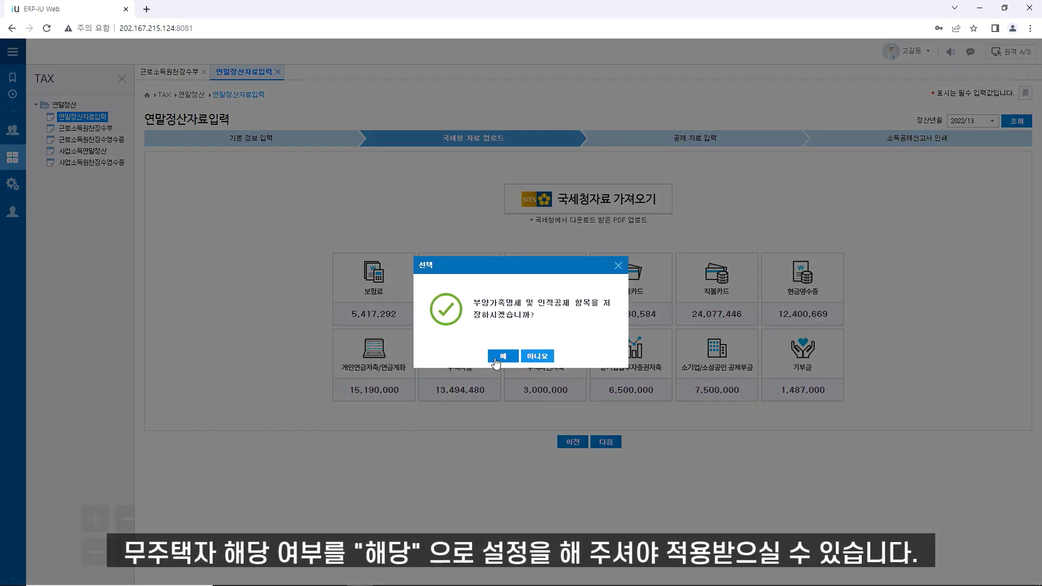
pyautogui.click(496, 355)
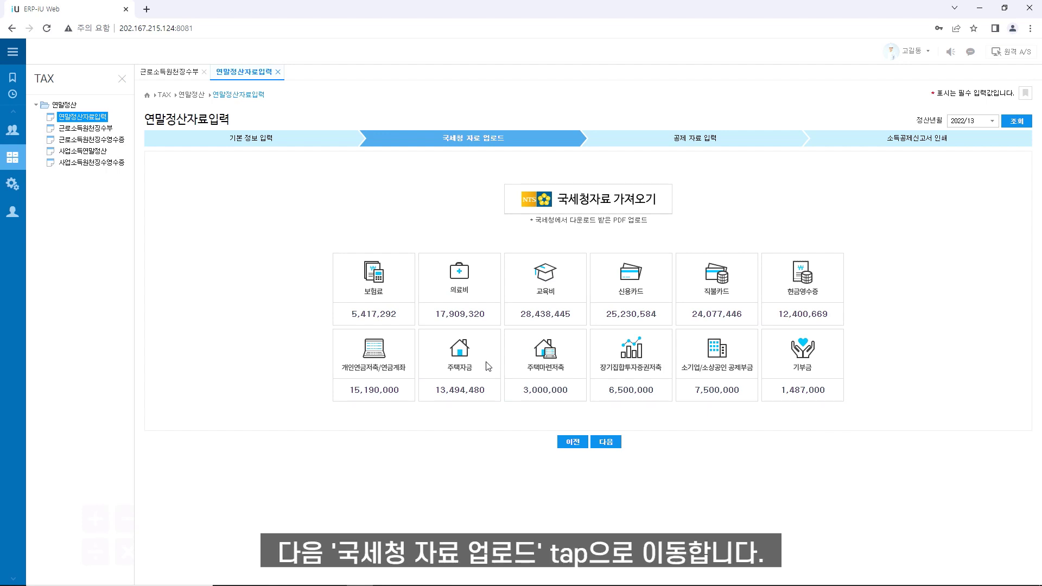
# Upload the employee's 2022년도자료 PDF from the 01_일괄 folder through 국세청자료 가져오기 and save it
pyautogui.click(579, 201)
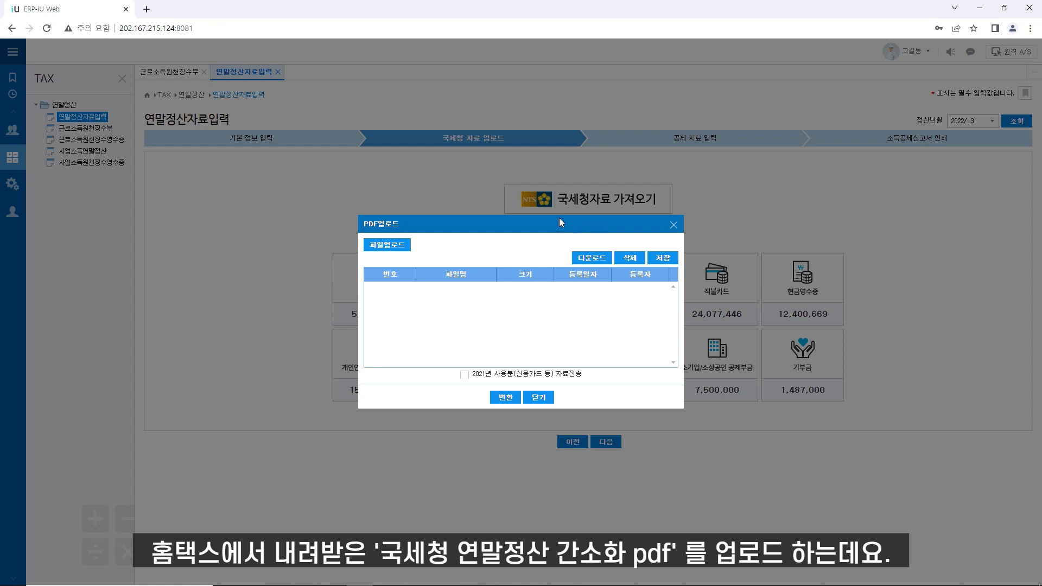
pyautogui.click(404, 246)
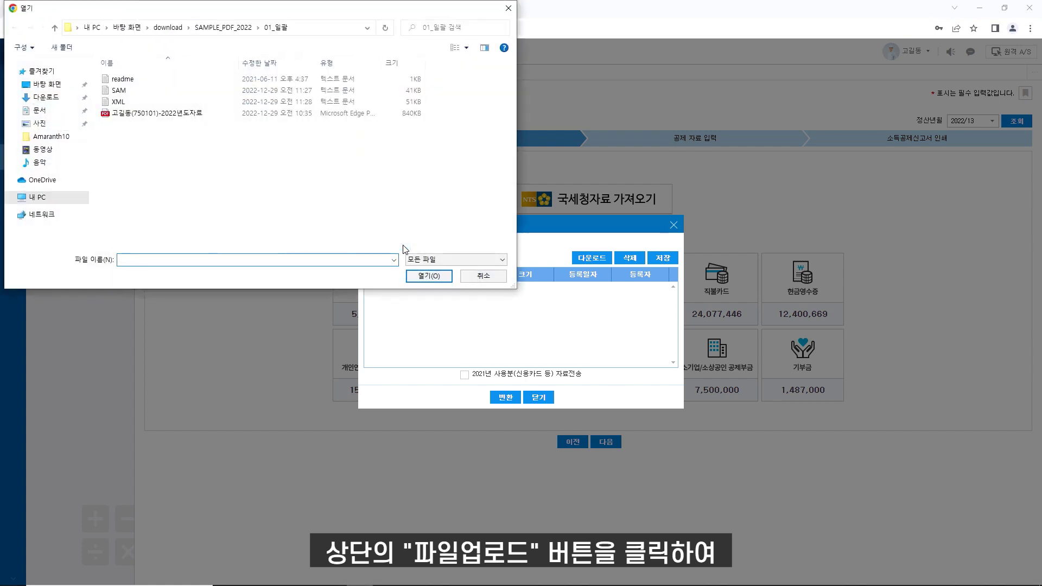
pyautogui.click(125, 114)
pyautogui.click(435, 277)
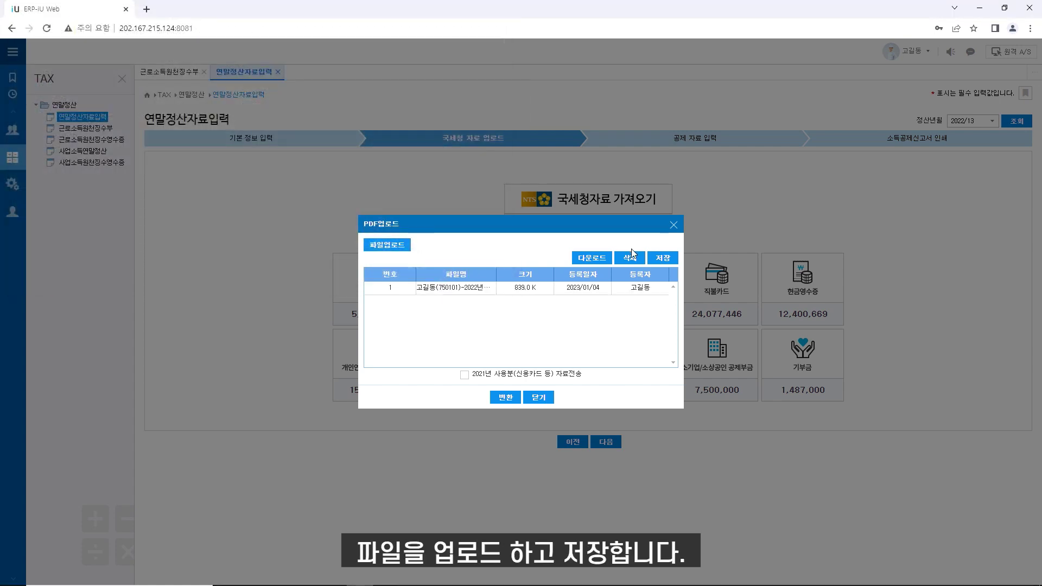
pyautogui.click(666, 265)
pyautogui.click(498, 356)
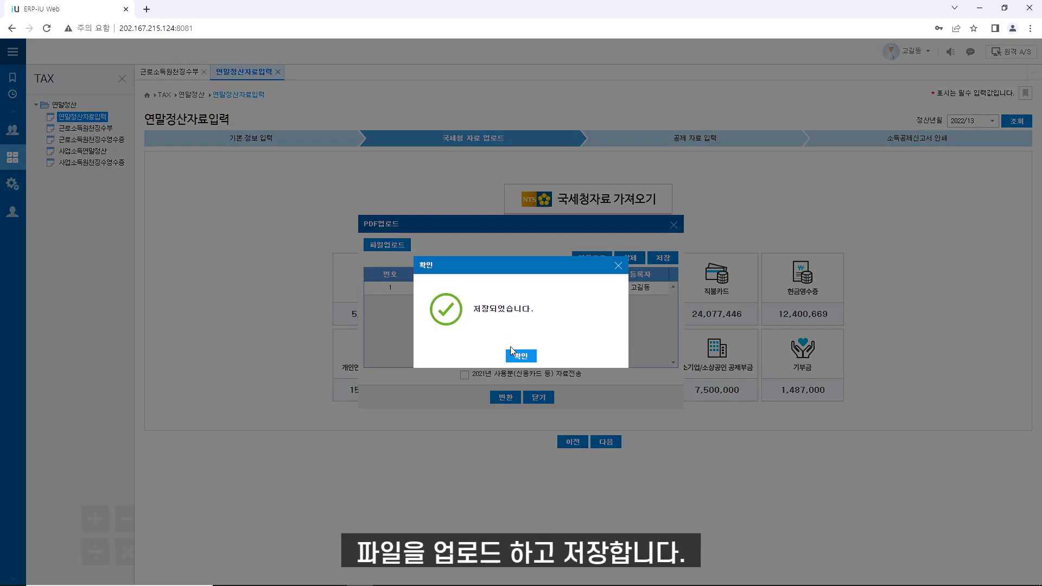
pyautogui.click(522, 356)
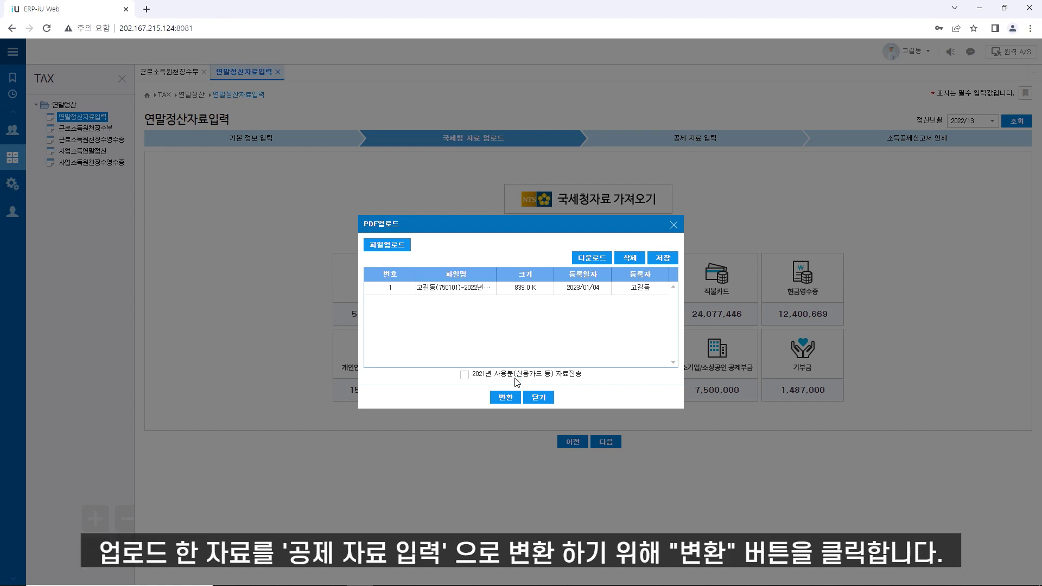
# Enable 2021년 사용분(신용카드 등) 자료전송 and convert the uploaded PDF into deduction data
pyautogui.click(464, 375)
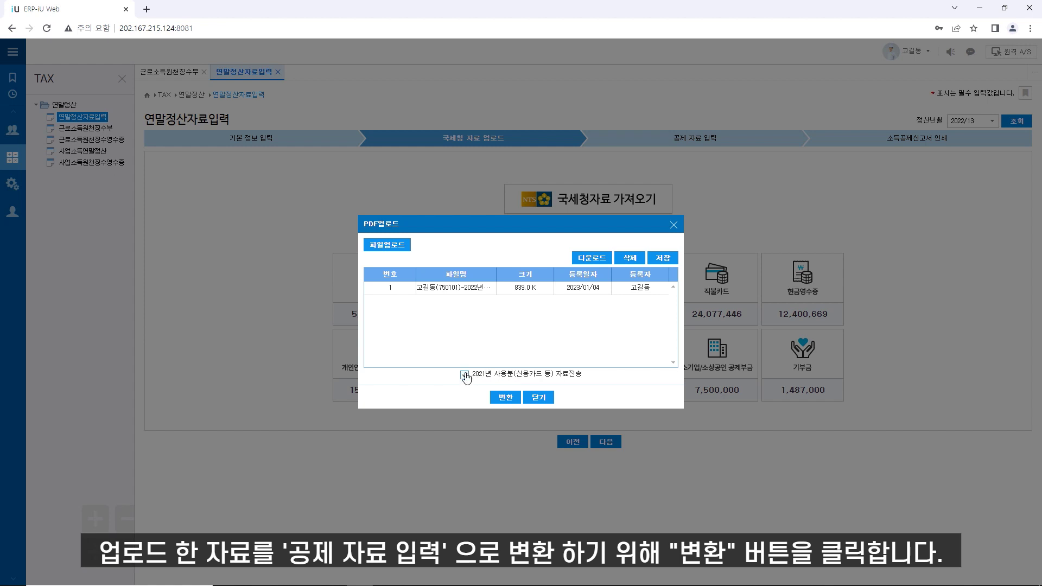
pyautogui.click(507, 402)
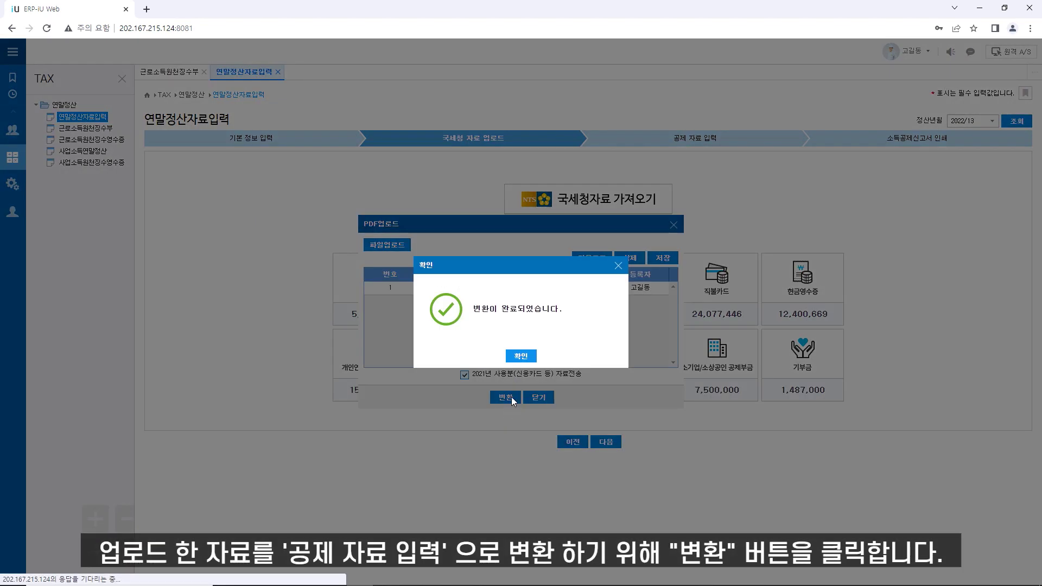
pyautogui.click(524, 360)
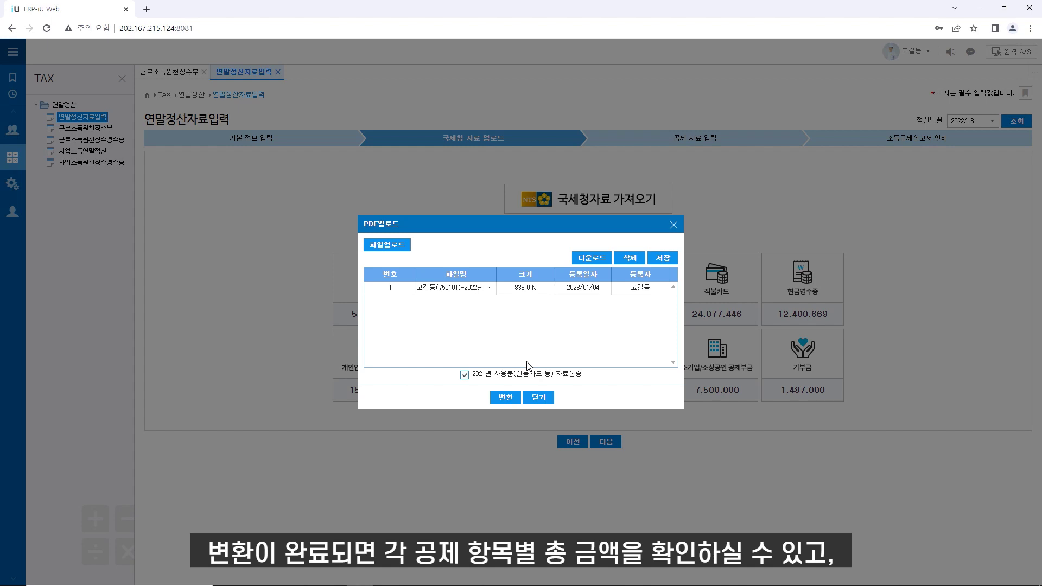
# Close the PDF upload and go to 공제 자료 입력, examining the 그밖의자료 section of 보험료
pyautogui.click(538, 398)
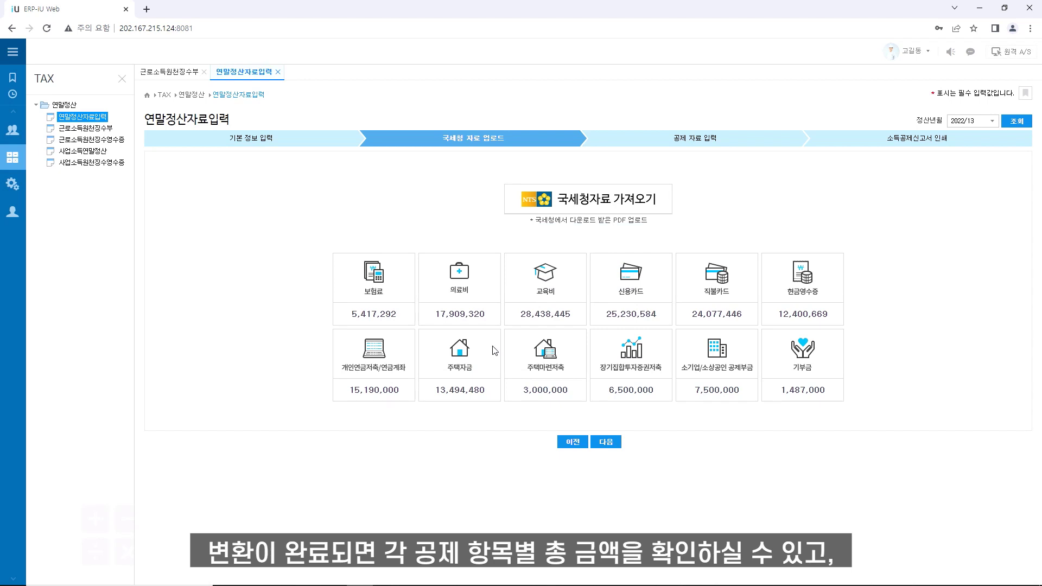
pyautogui.click(649, 139)
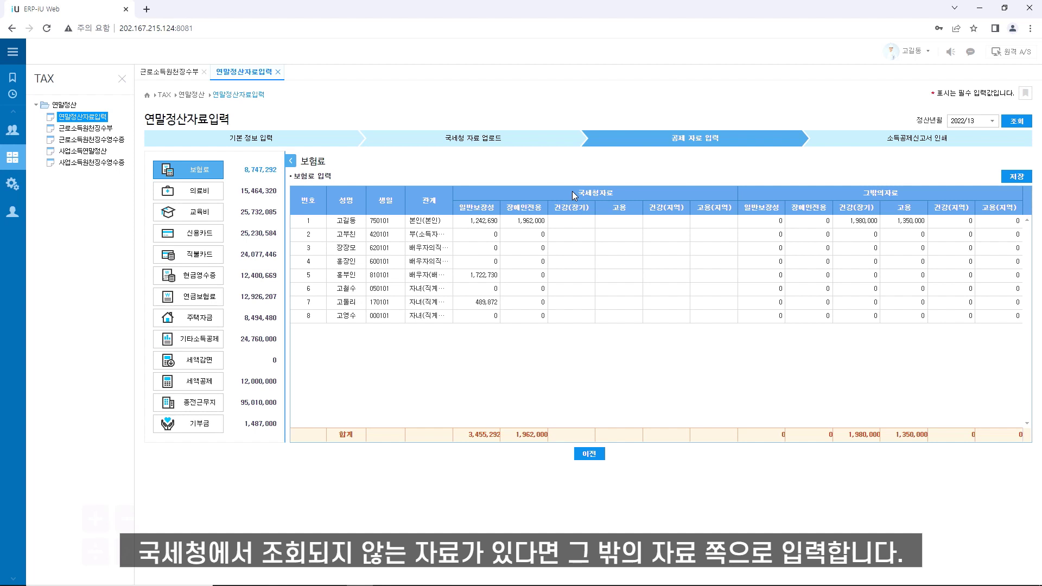
pyautogui.moveTo(862, 193); pyautogui.dragTo(895, 191)
pyautogui.click(899, 192)
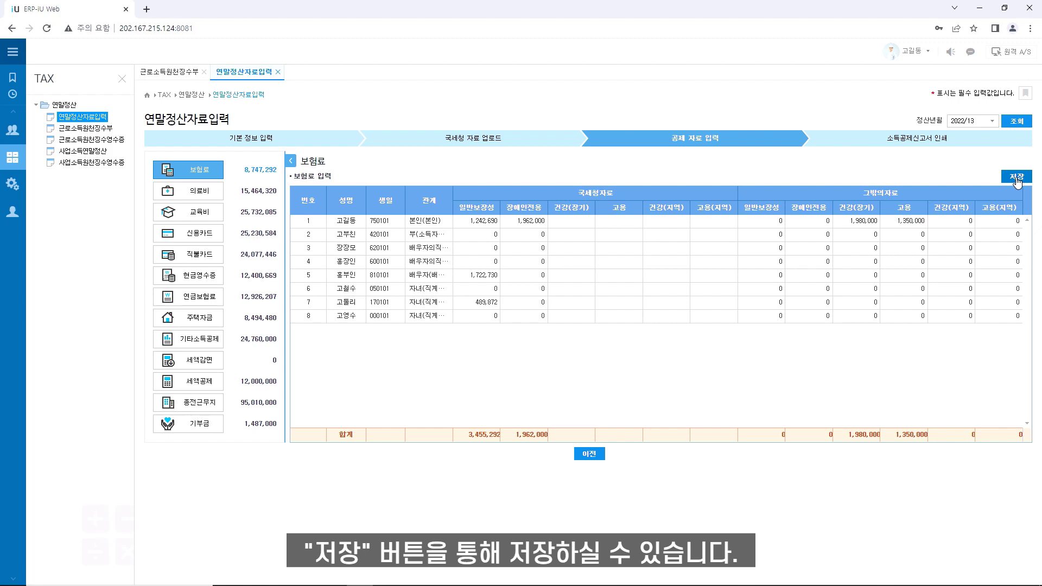
# Add a new 의료비 row and go through its 의료증명코드, 사업자등록번호, 상호 and 건수 fields without filling them
pyautogui.click(212, 196)
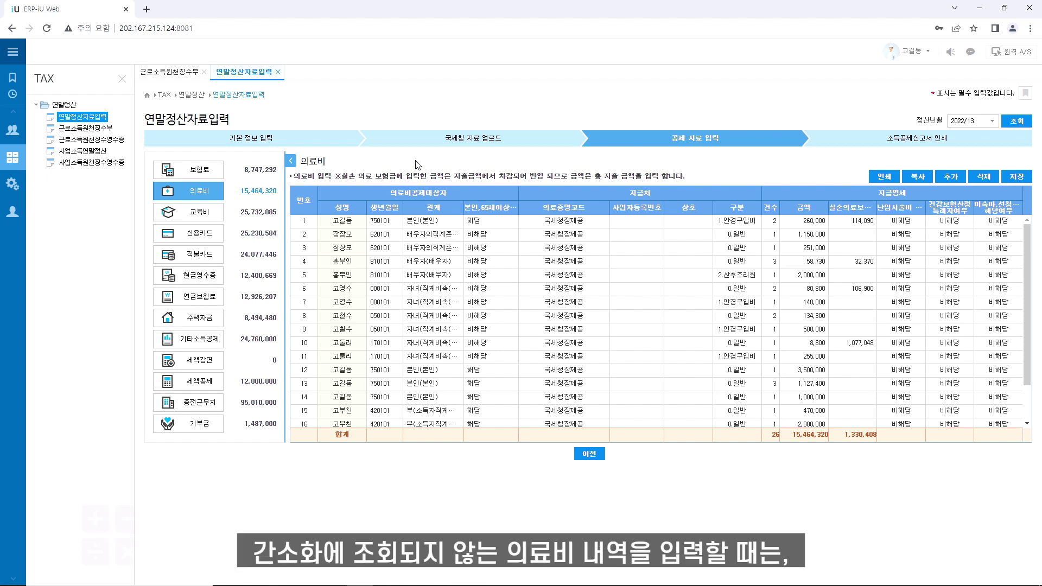
pyautogui.click(951, 177)
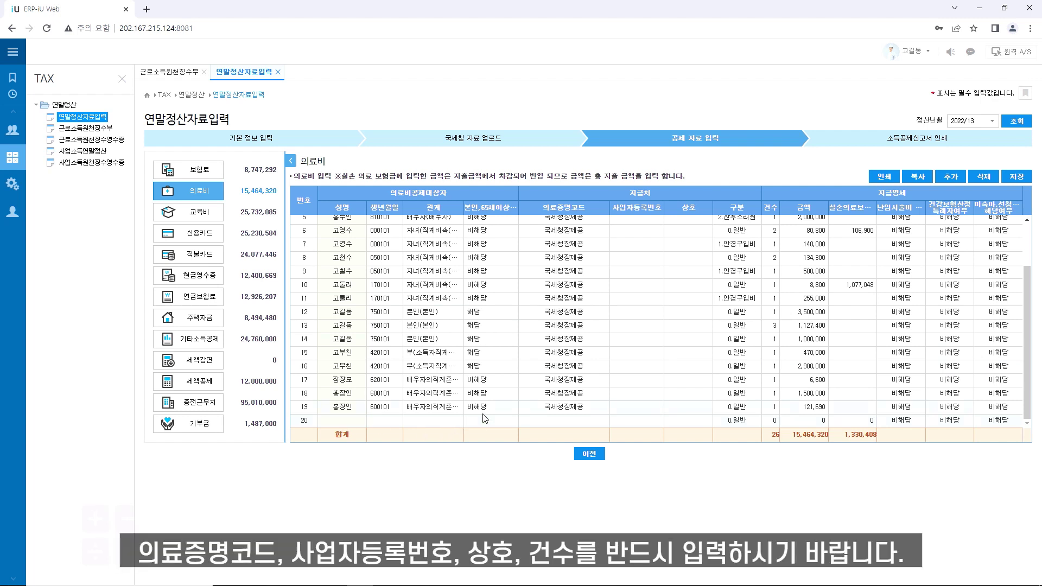
pyautogui.click(564, 422)
pyautogui.click(658, 423)
pyautogui.click(696, 423)
pyautogui.click(771, 421)
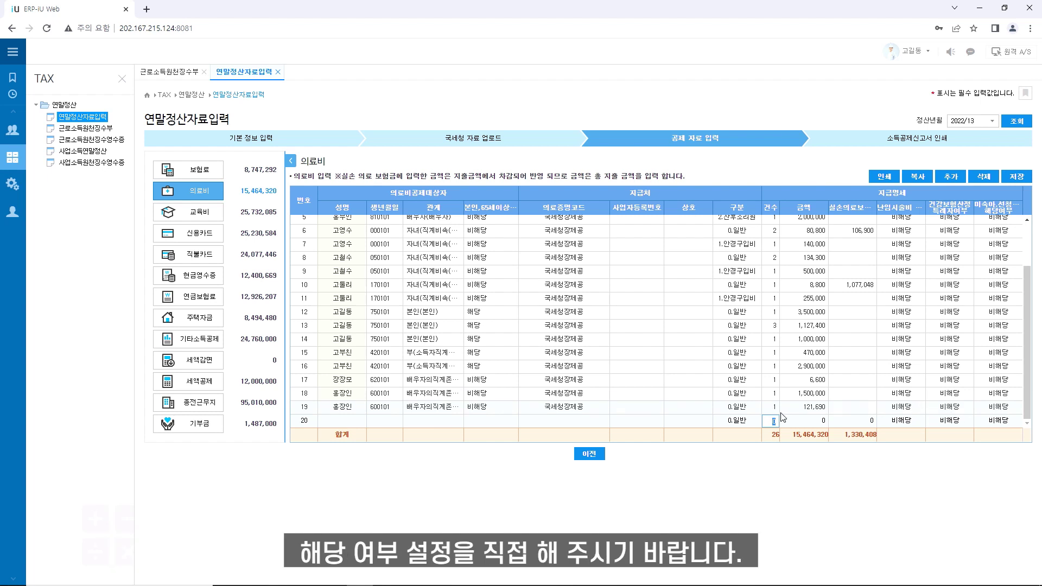
pyautogui.click(680, 413)
# Open the 실손의료보험금 amount in the second 의료비 row for editing
pyautogui.scroll(3, 689, 408)
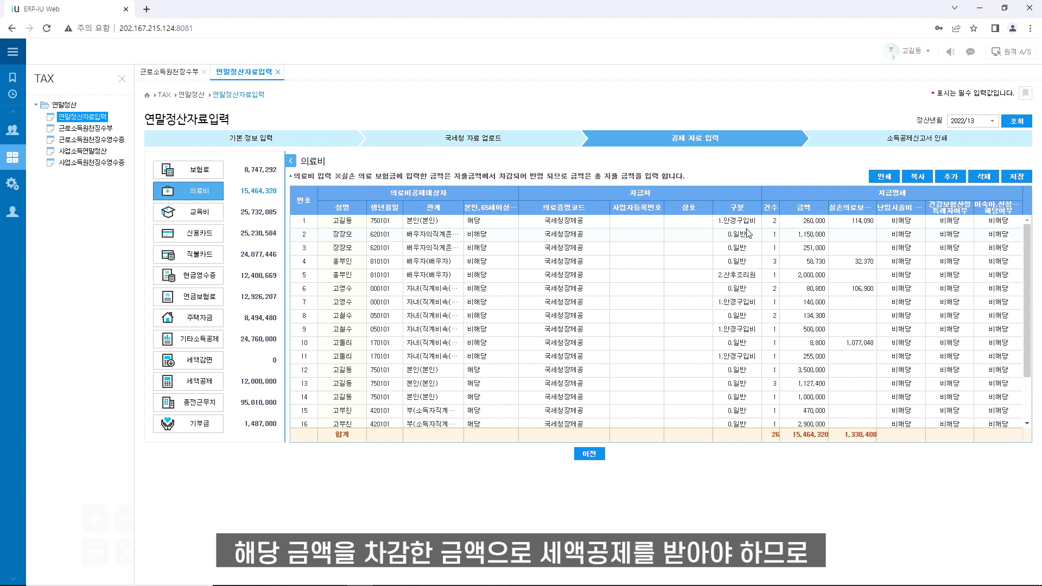
pyautogui.doubleClick(863, 226)
pyautogui.click(861, 237)
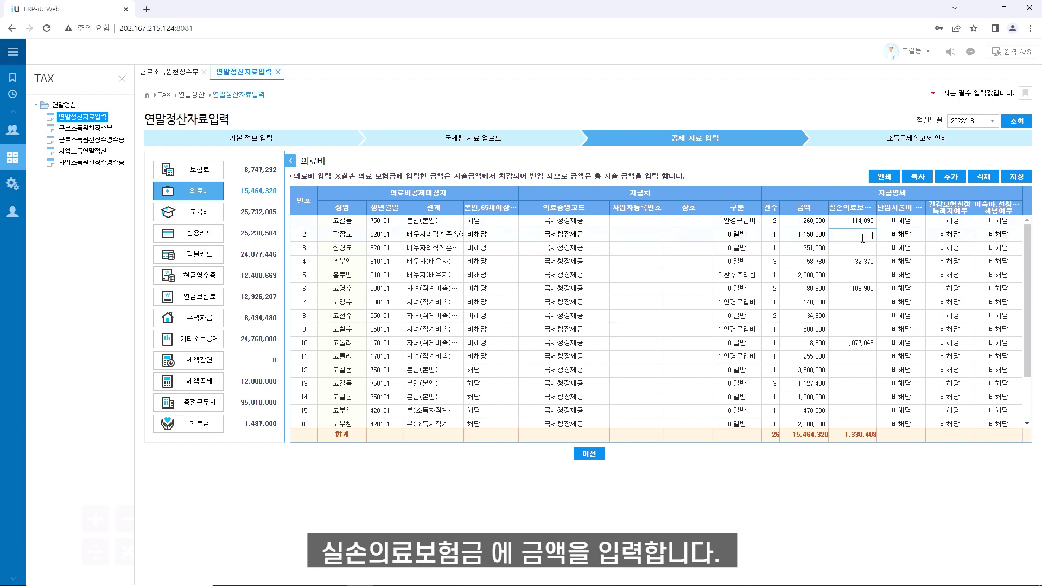
# Leave 의료비, answering the save prompt, and look through the 교육비, 직불카드 and 현금영수증 deduction data
pyautogui.click(206, 217)
pyautogui.click(521, 357)
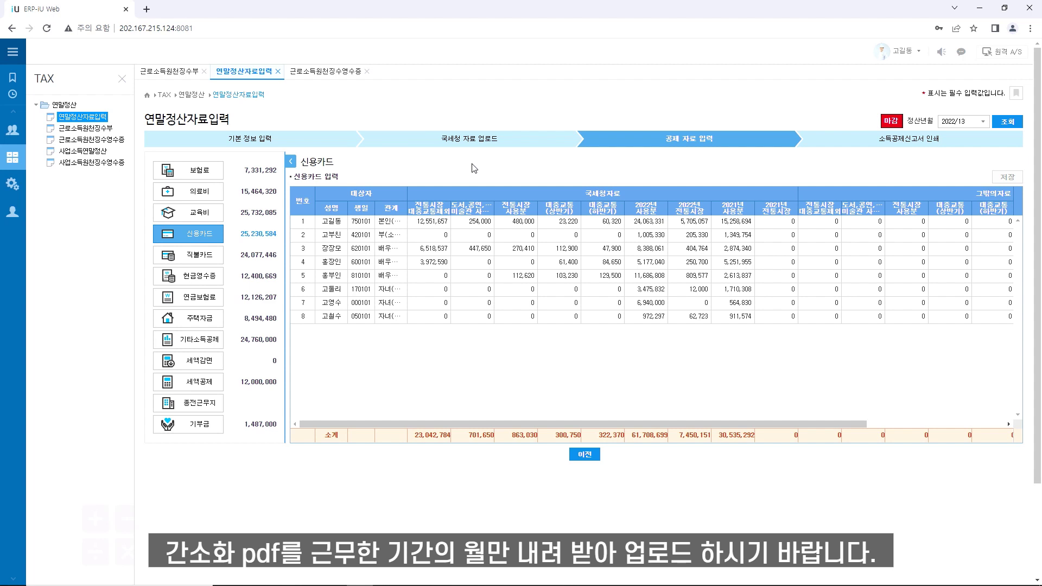
pyautogui.click(171, 255)
pyautogui.click(209, 276)
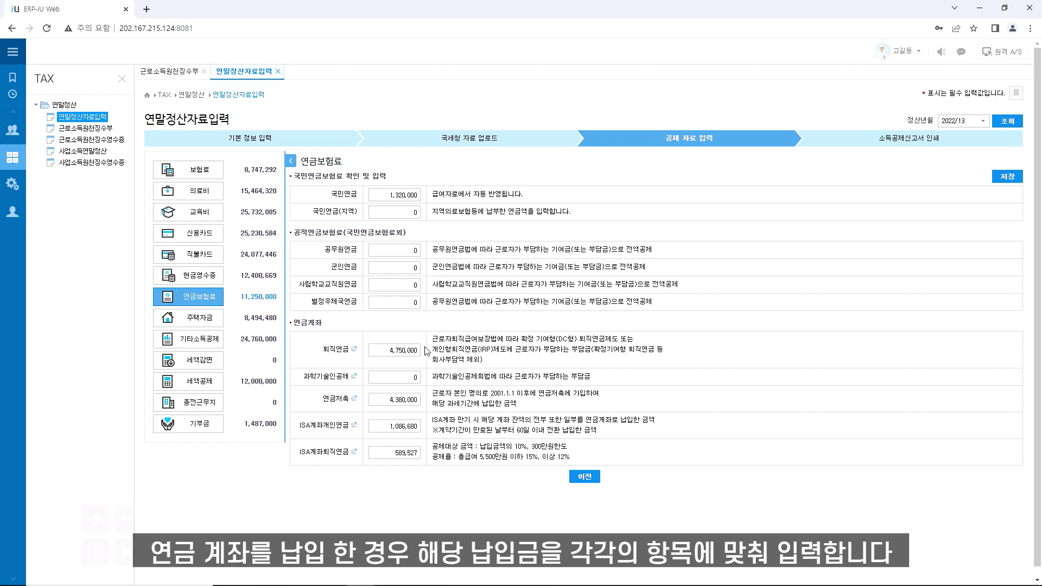
# View the 퇴직연금 payment details under 연금보험료, and save 연금보험료 while moving on to 주택자금
pyautogui.click(396, 349)
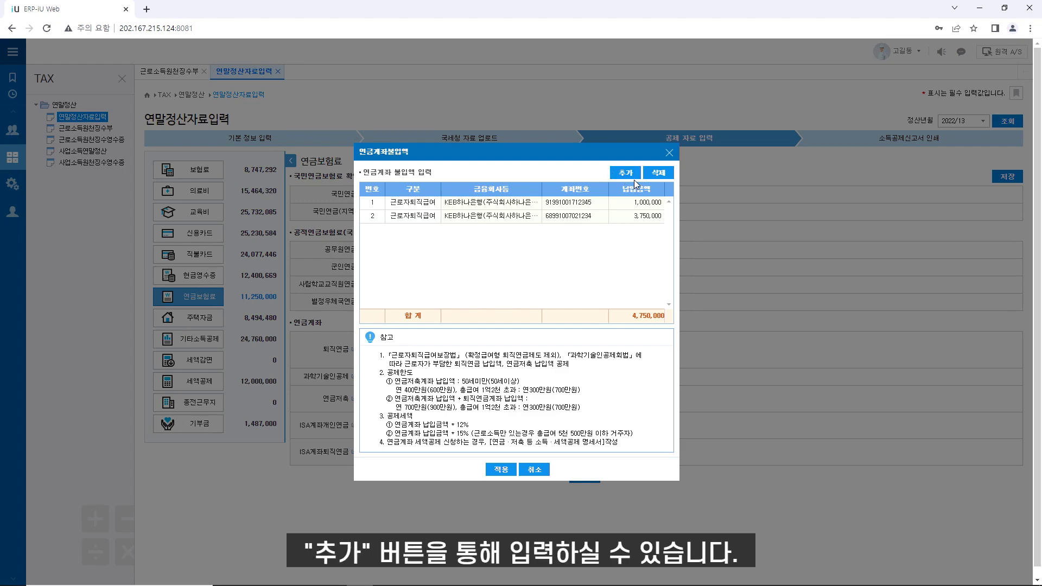
pyautogui.click(669, 153)
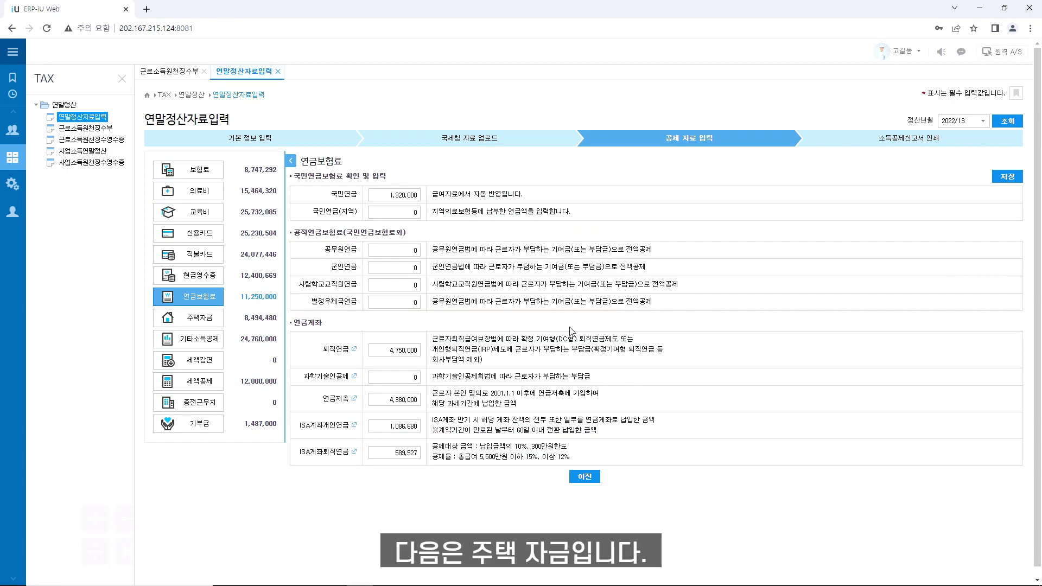
pyautogui.click(210, 314)
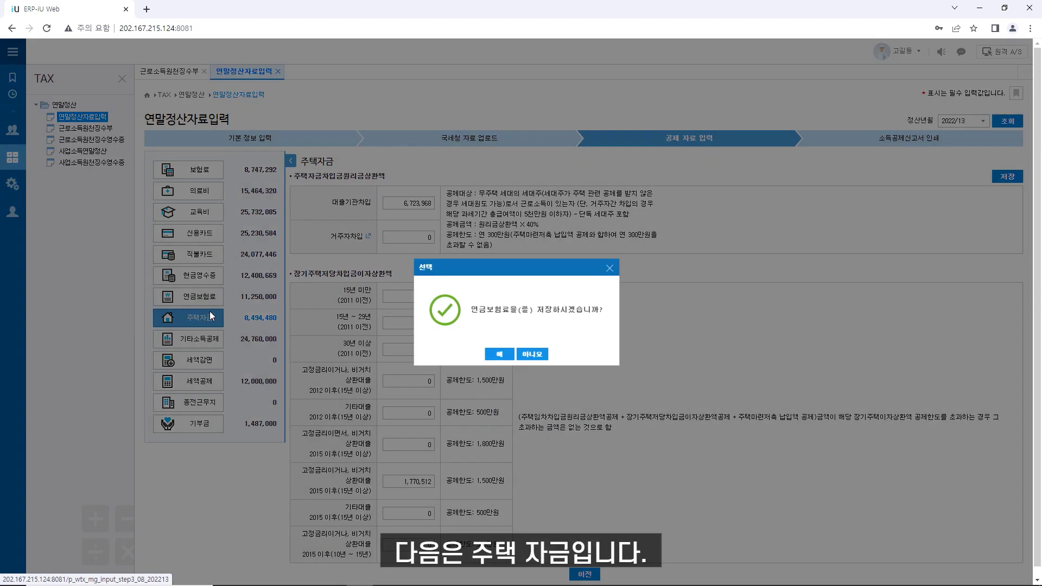
pyautogui.click(509, 358)
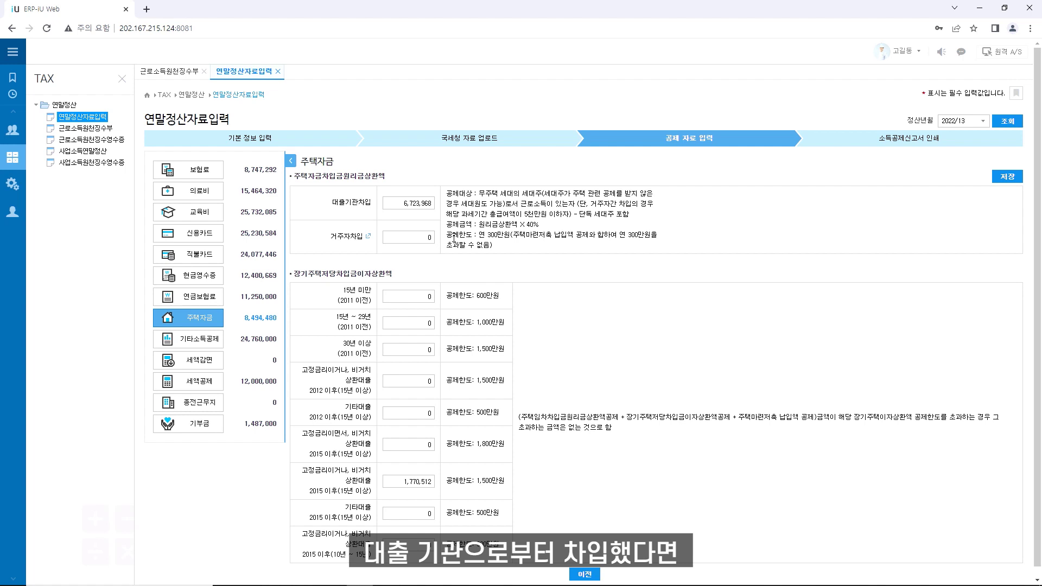
# Check the 대출기관차입 amount and the 거주자차입 repayment statement under 주택자금, and close the statement without changes
pyautogui.click(417, 203)
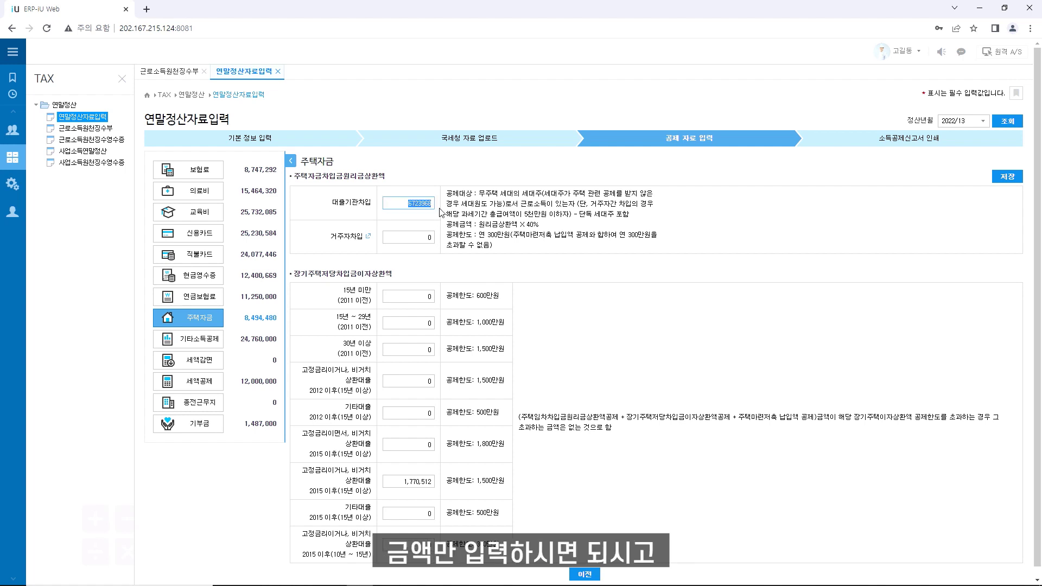
pyautogui.click(428, 237)
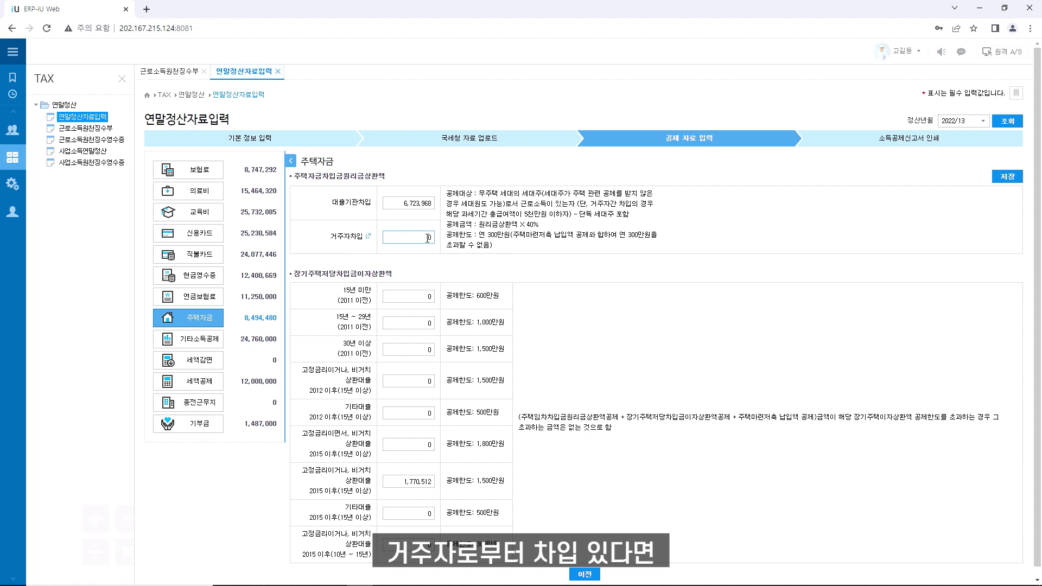
pyautogui.doubleClick(428, 238)
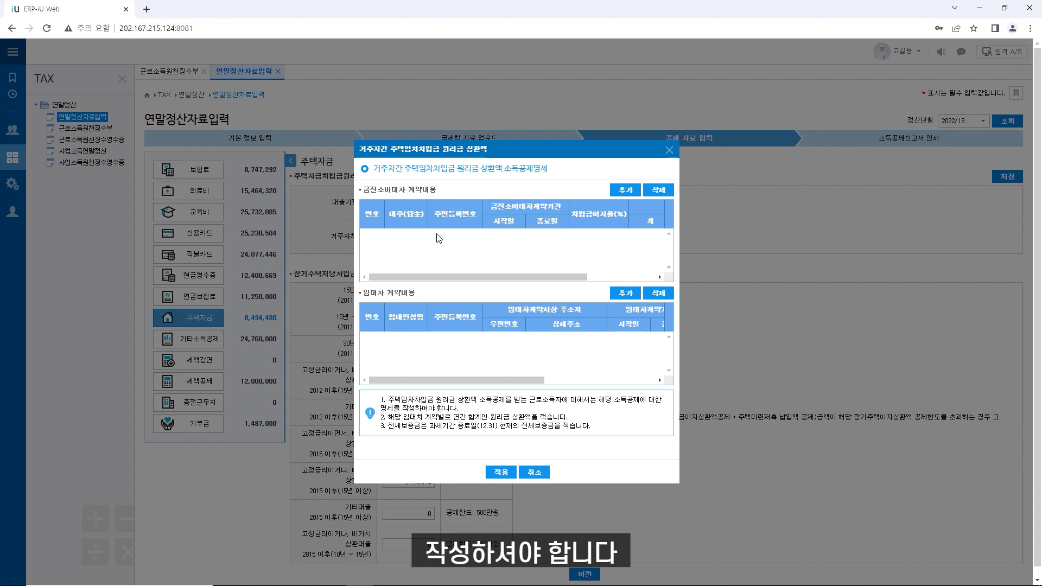
pyautogui.click(540, 472)
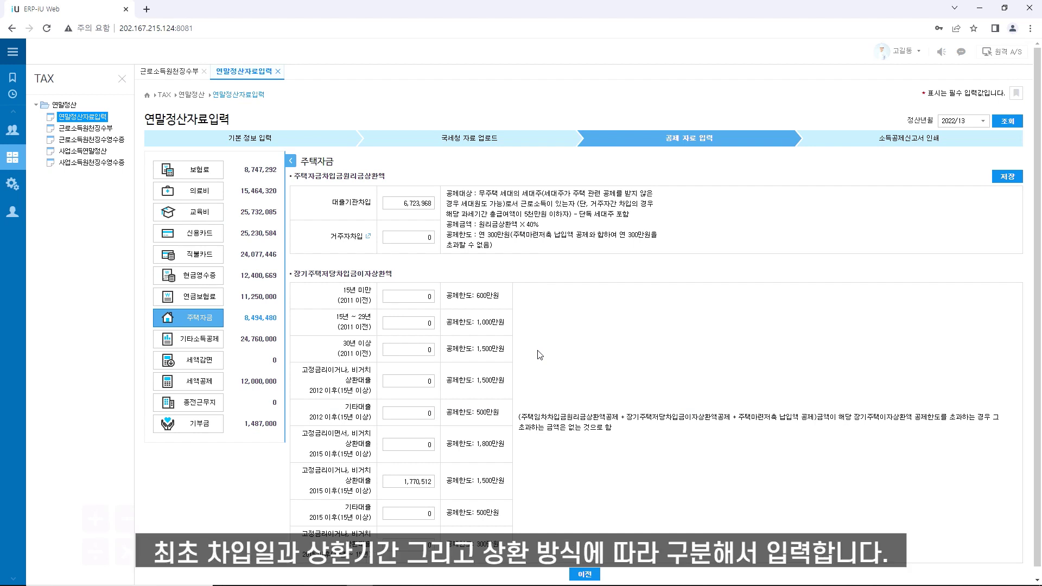
pyautogui.scroll(-1, 540, 354)
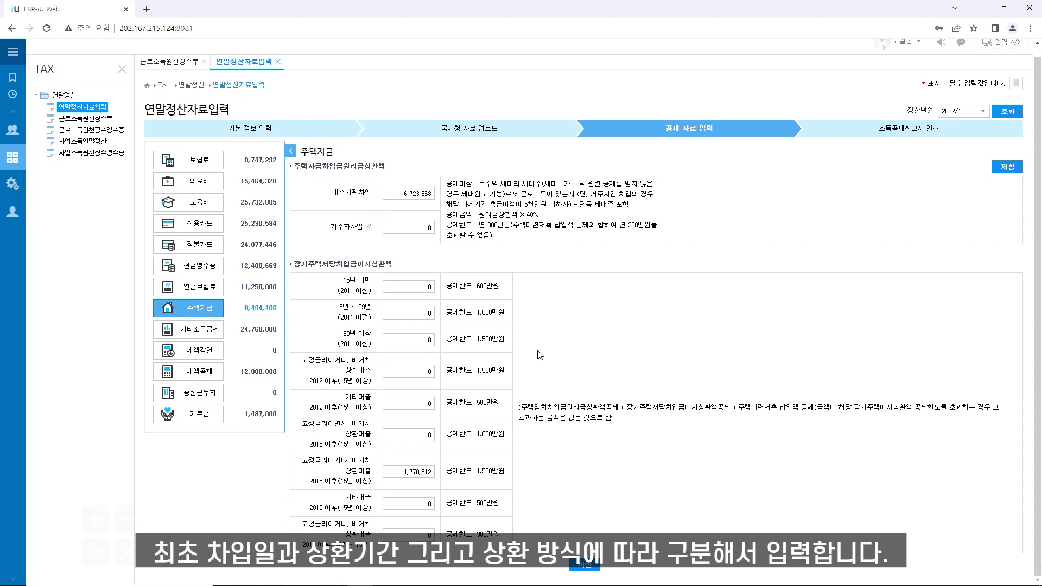
# View the 청약저축 payment details under 기타소득공제 and look over the remaining deduction items
pyautogui.click(209, 330)
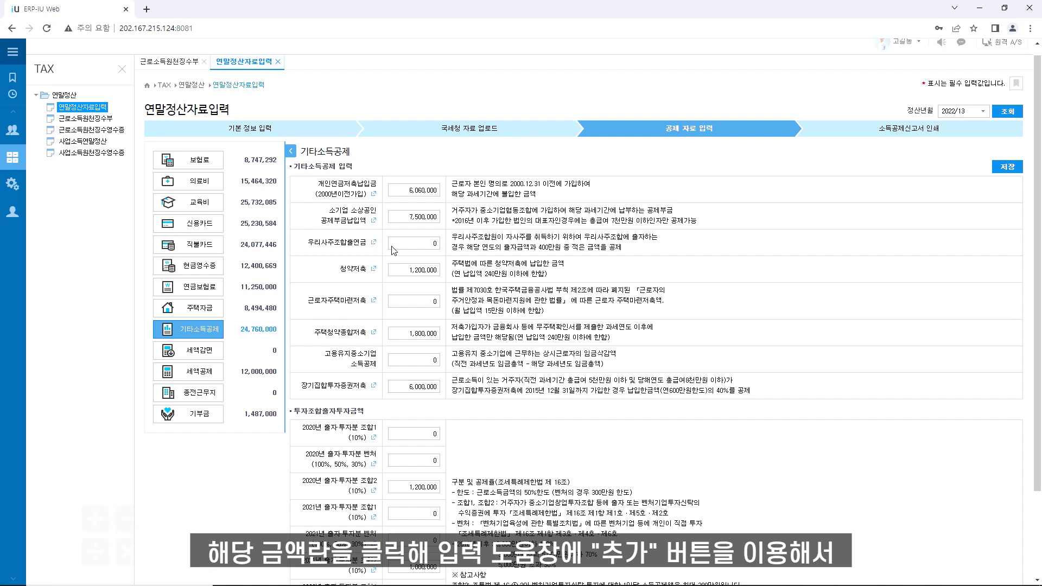
pyautogui.click(406, 269)
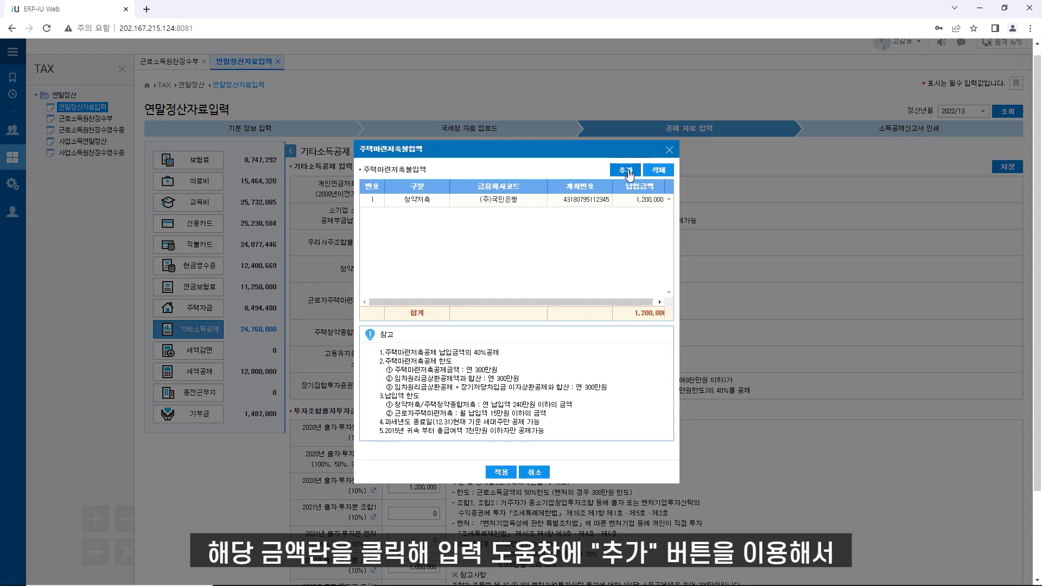
pyautogui.click(669, 152)
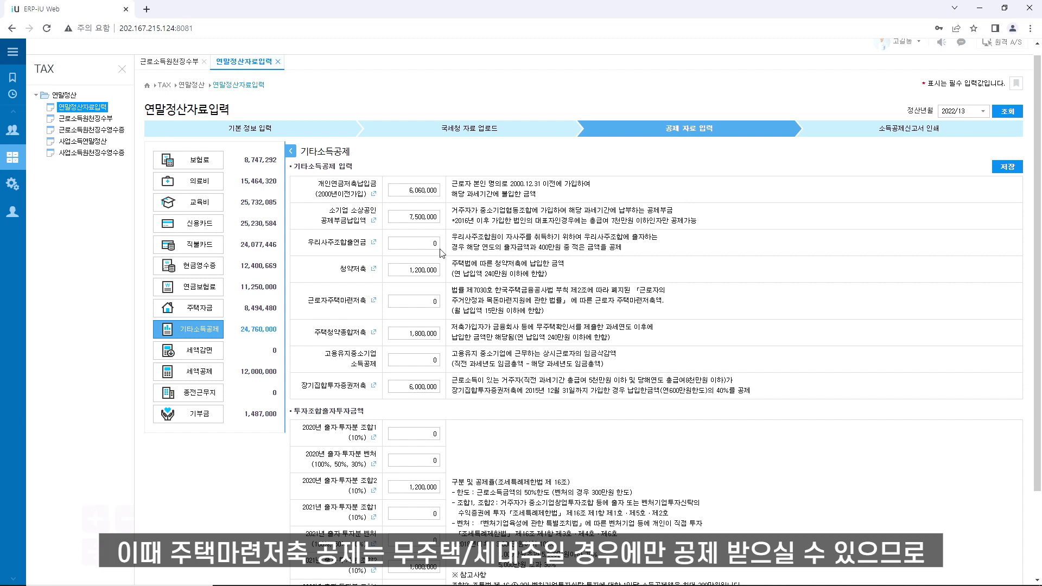
pyautogui.scroll(1, 453, 296)
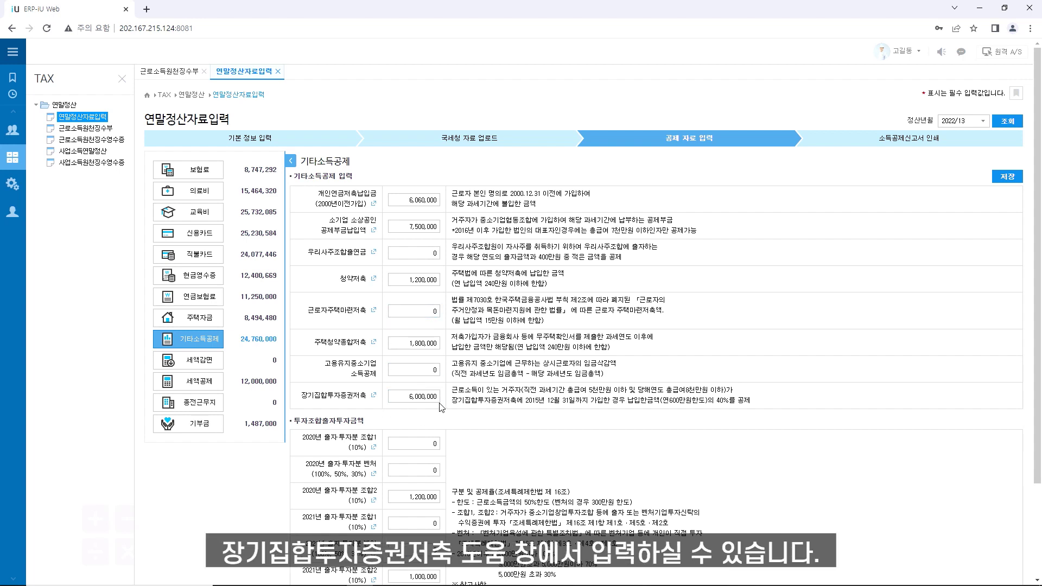
pyautogui.scroll(-1, 441, 407)
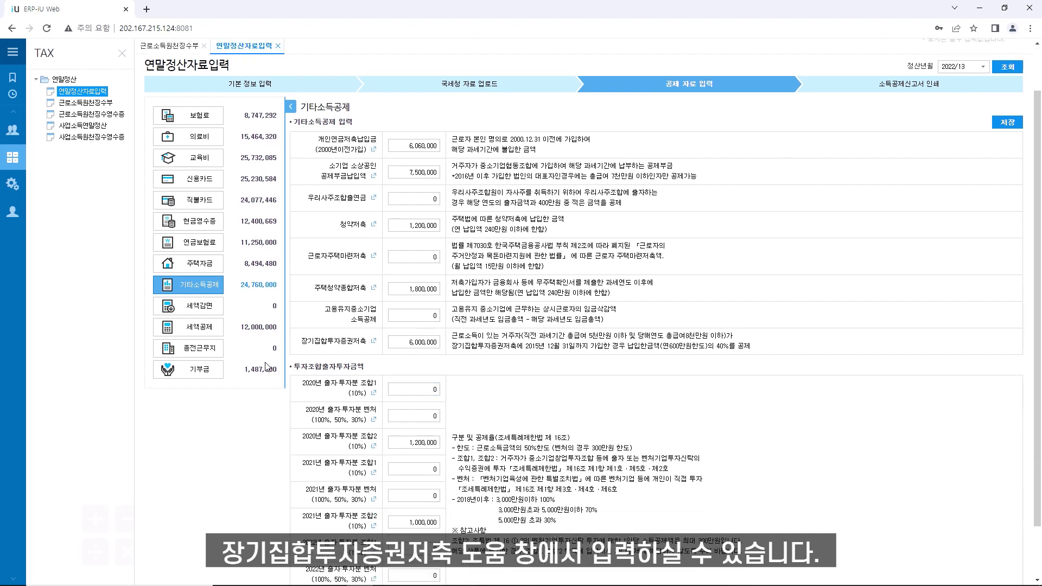
# View the 중소기업 성과공유 등 세액감면 entry form under 세액감면 and close it without entering anything
pyautogui.click(216, 318)
pyautogui.scroll(1, 600, 350)
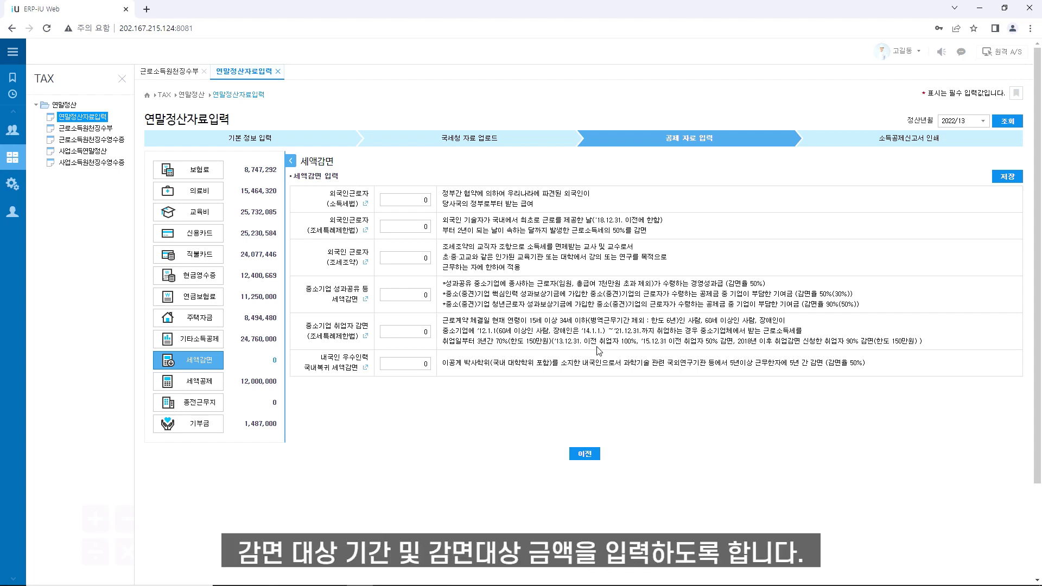
pyautogui.click(405, 291)
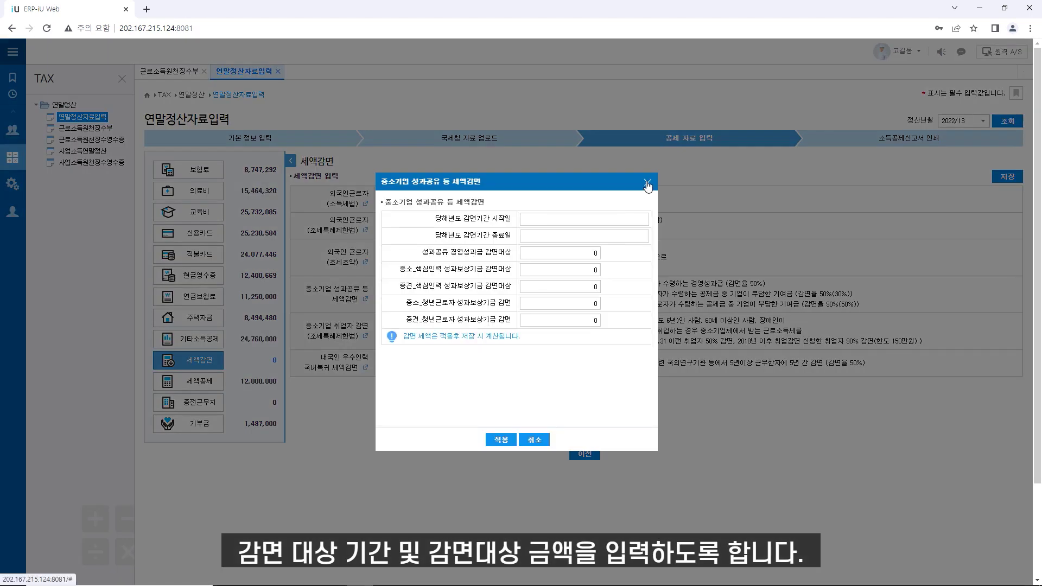
pyautogui.click(647, 182)
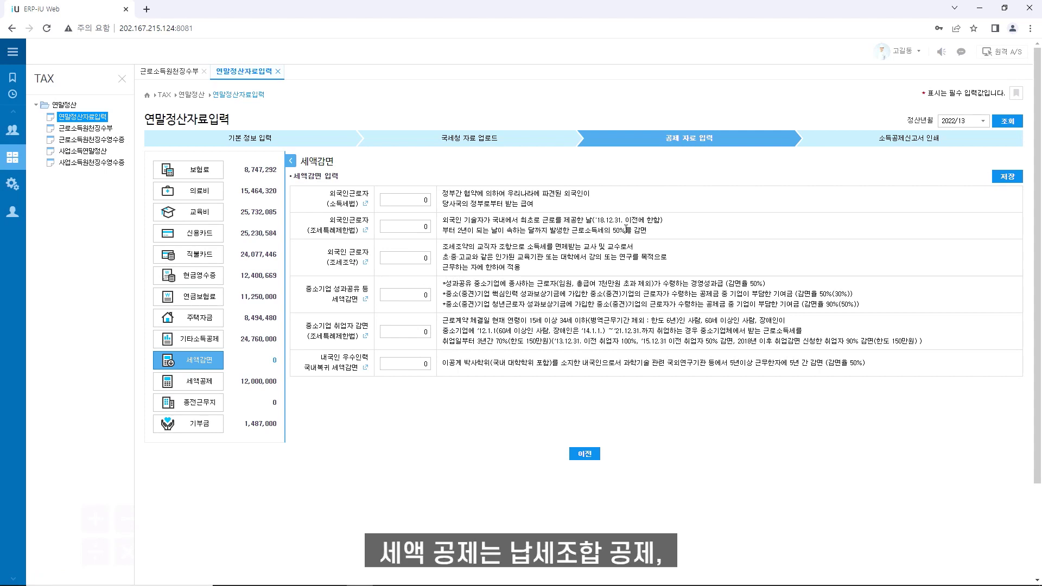
# Examine all columns of the 월세액 지출액 statement under 세액공제 and cancel out of it
pyautogui.click(207, 382)
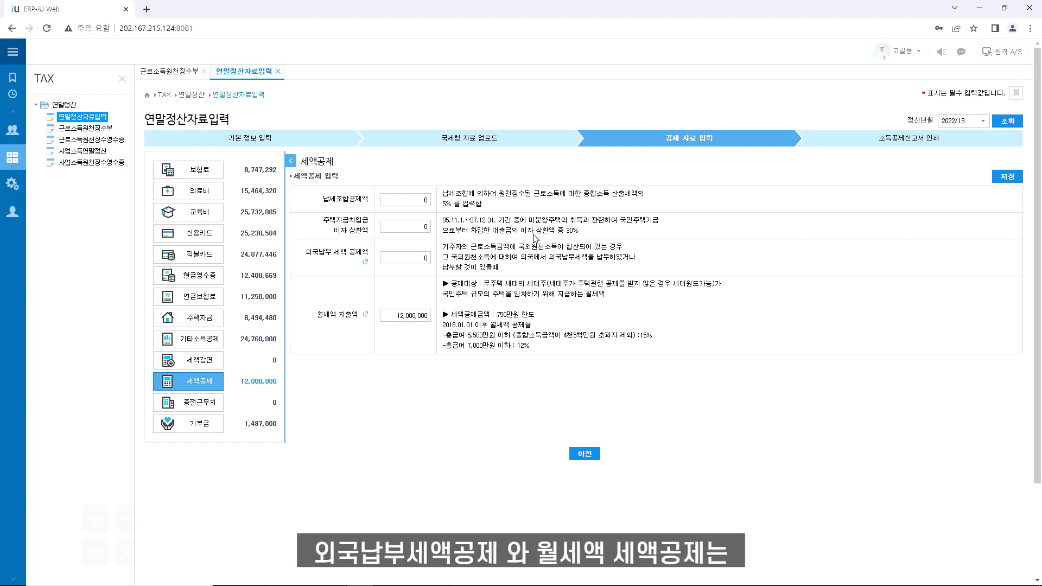
pyautogui.click(417, 315)
pyautogui.click(418, 314)
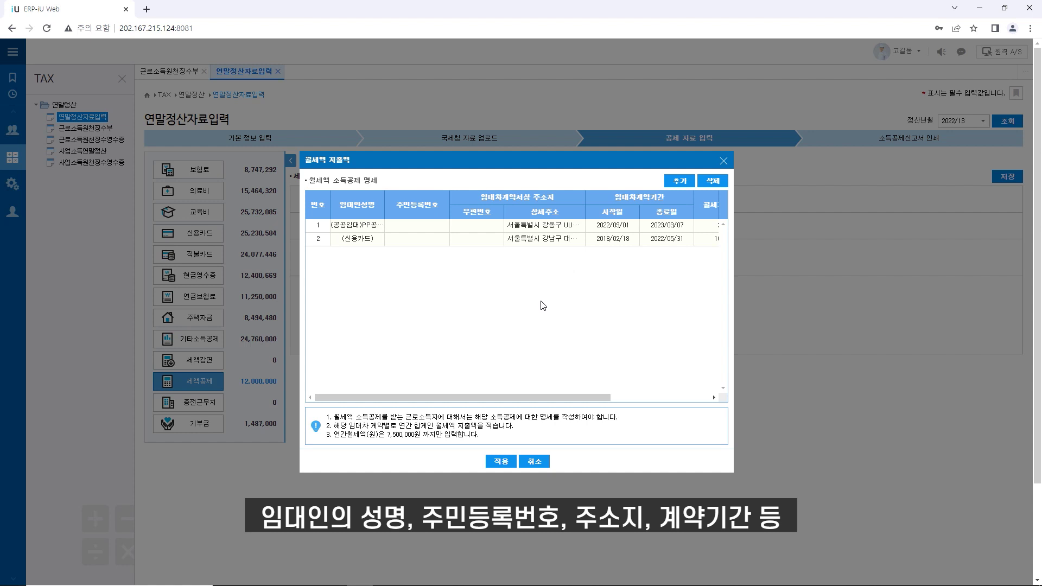
pyautogui.moveTo(524, 403); pyautogui.dragTo(630, 401)
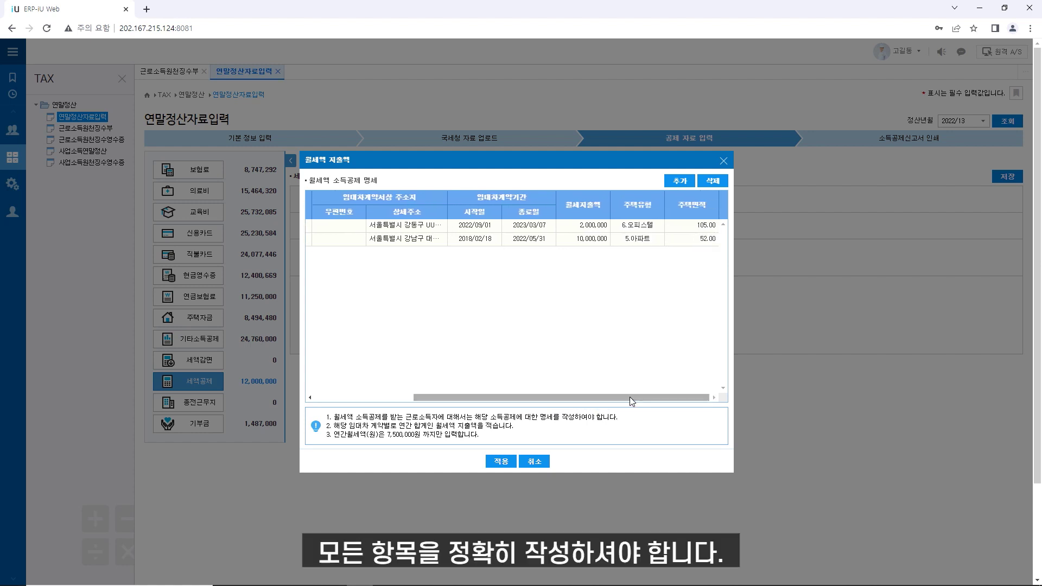
pyautogui.click(534, 463)
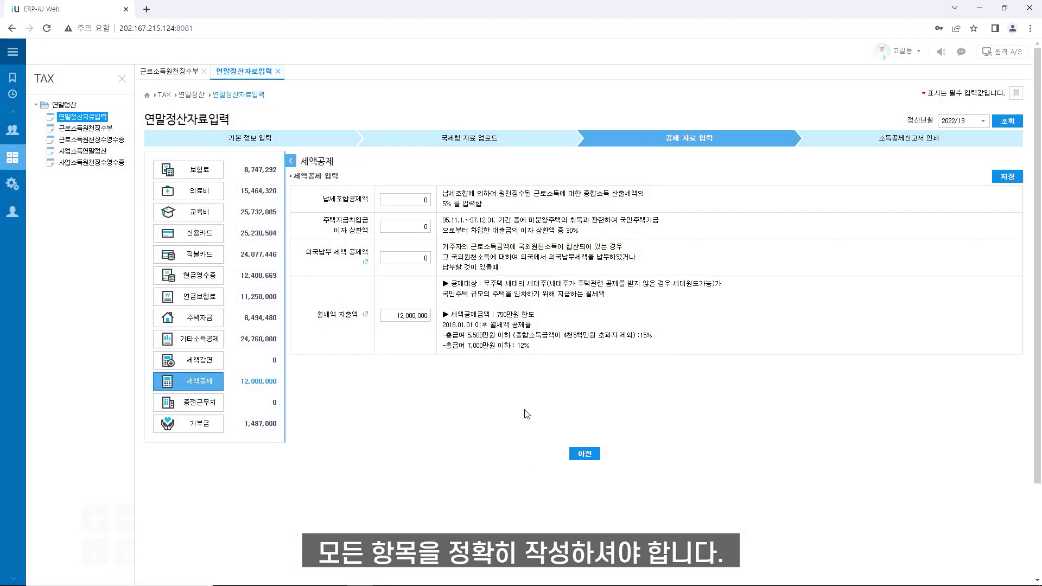
# Add a workplace entry under 종전근무지, set its 근무지구분 to 종전, and look over the company name and 소득명세 fields
pyautogui.click(204, 411)
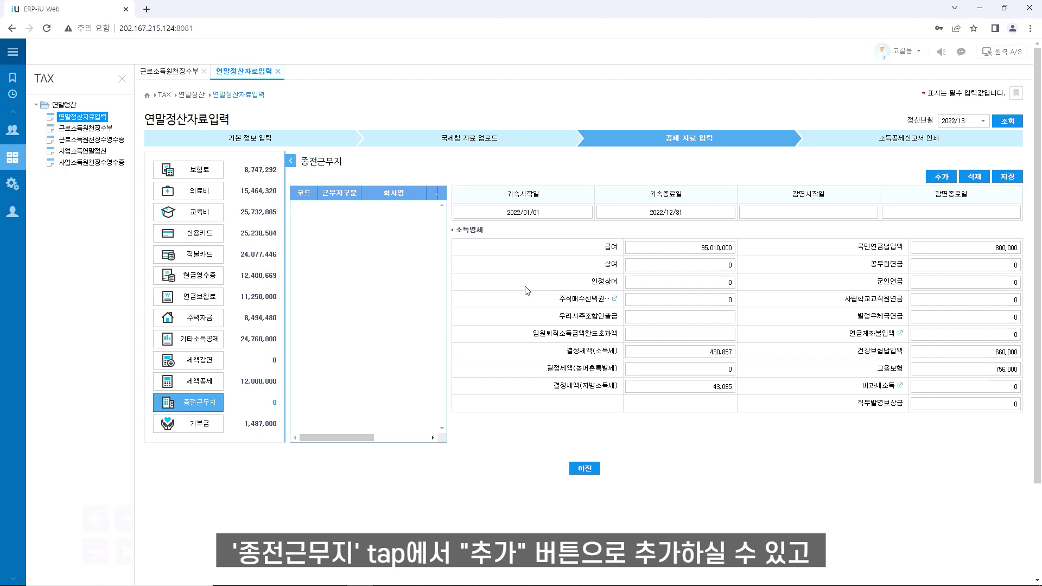
pyautogui.click(942, 176)
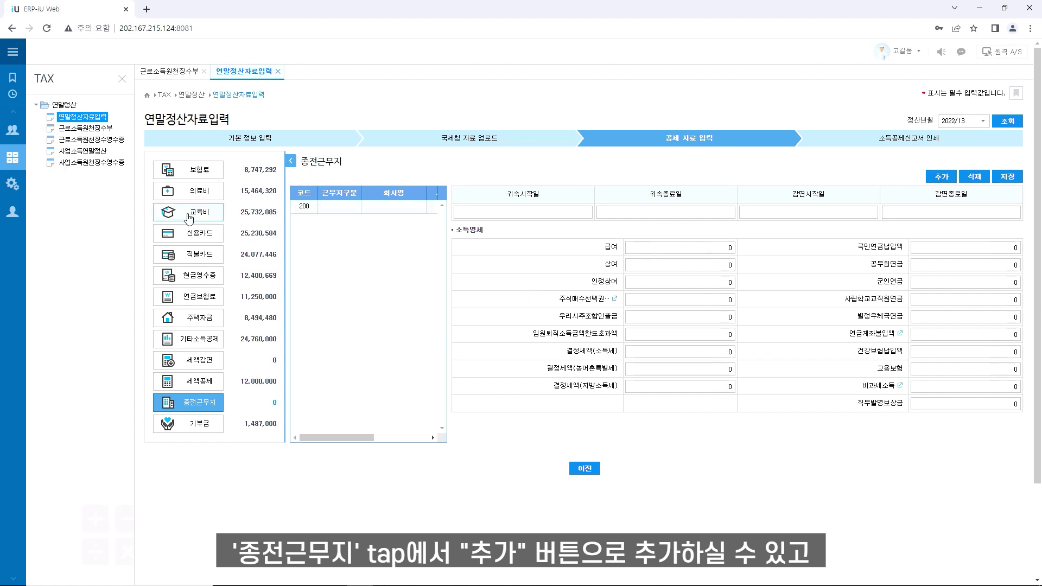
pyautogui.click(339, 206)
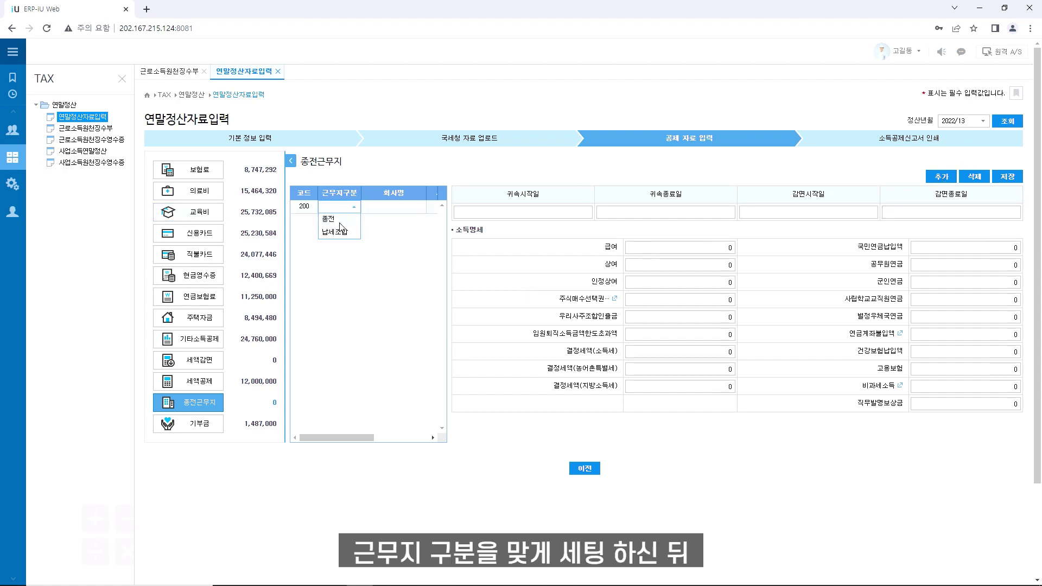
pyautogui.click(340, 222)
pyautogui.click(379, 207)
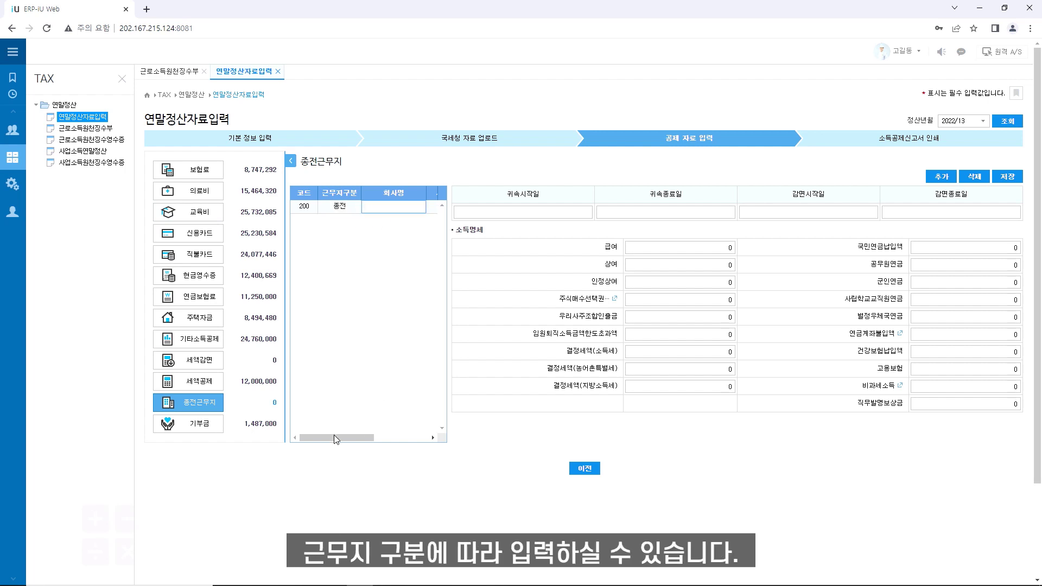
pyautogui.moveTo(334, 435); pyautogui.dragTo(307, 425)
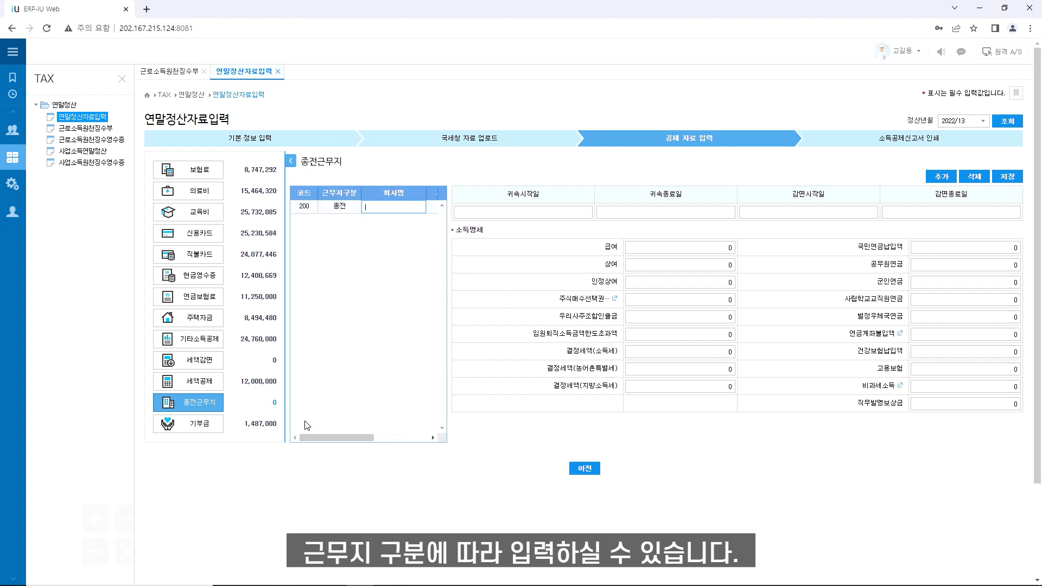
pyautogui.click(385, 366)
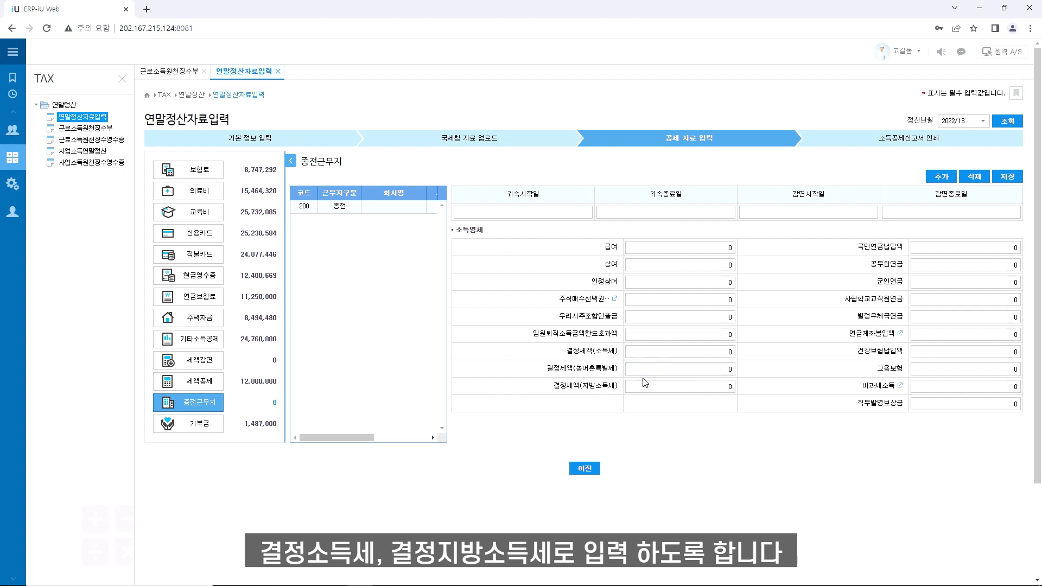
pyautogui.click(645, 382)
# Under 기부금, regenerate the 기부금 조정명세 from the entered donations, accepting deletion of the existing data, and calculate the deduction amounts
pyautogui.click(188, 423)
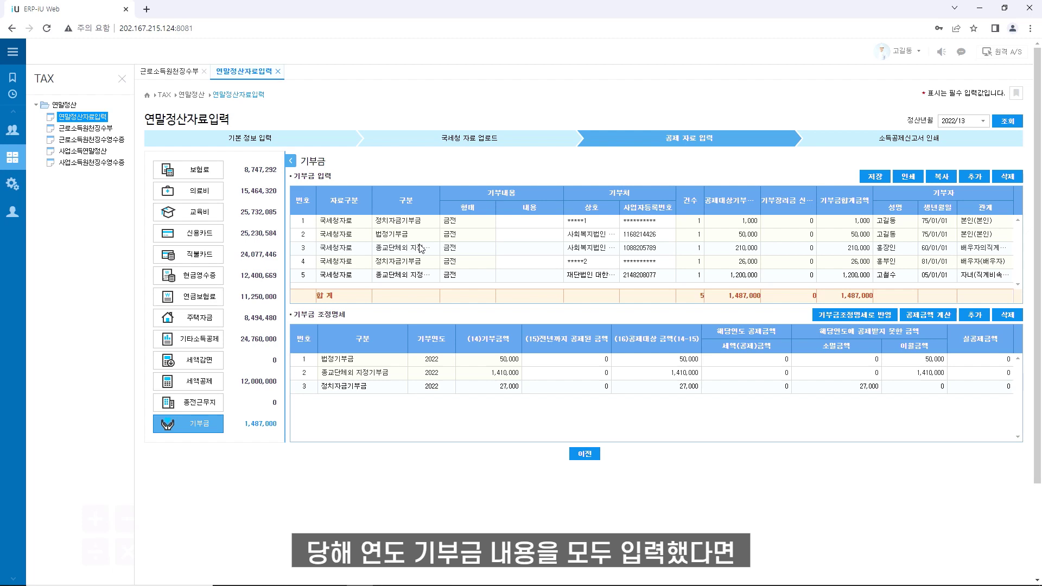
pyautogui.click(863, 318)
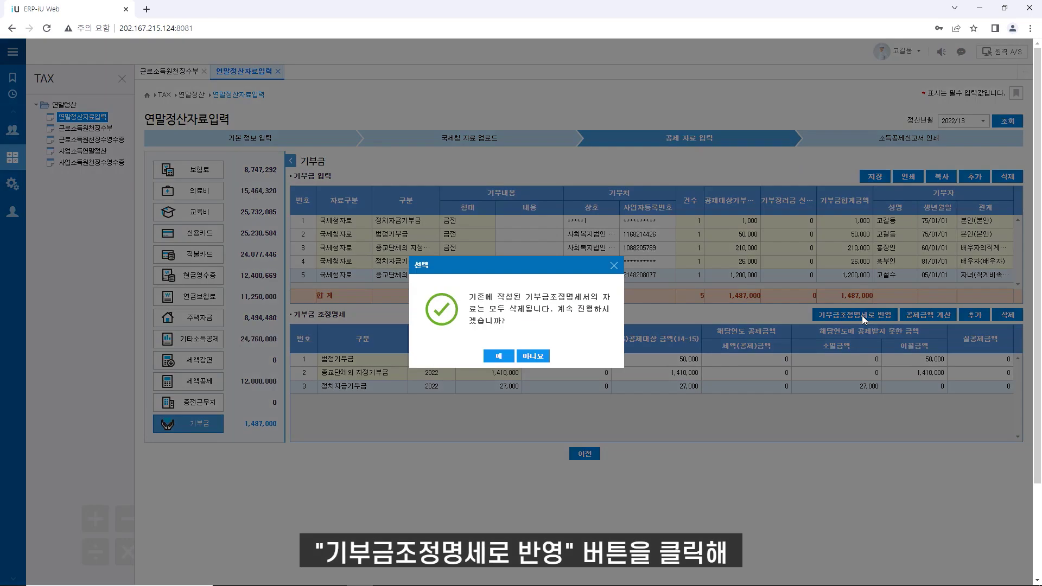
pyautogui.click(500, 357)
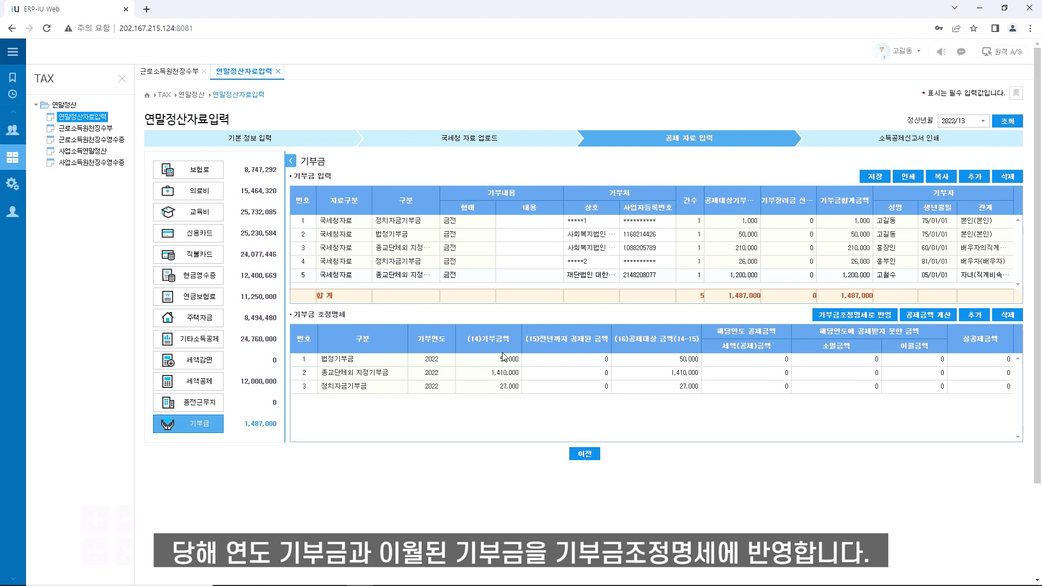
pyautogui.click(928, 317)
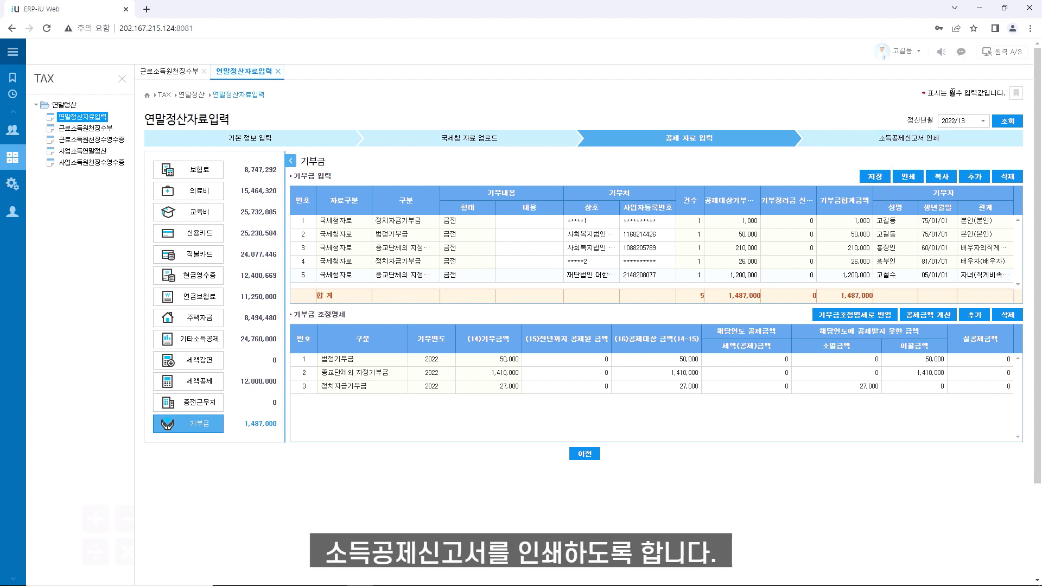
# View the print options for the 소득공제신고서 form and cancel without printing
pyautogui.click(934, 139)
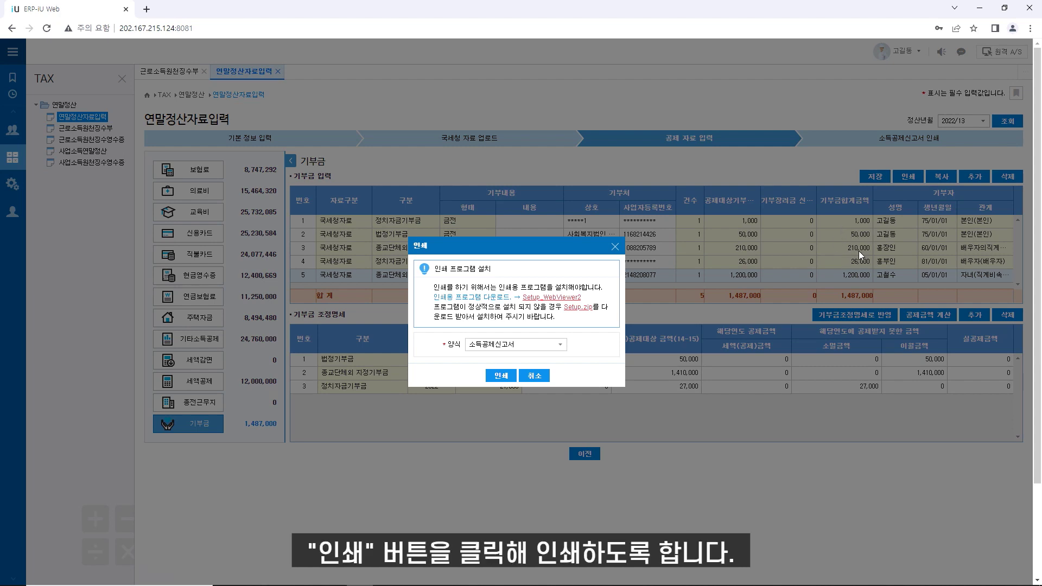
pyautogui.click(534, 376)
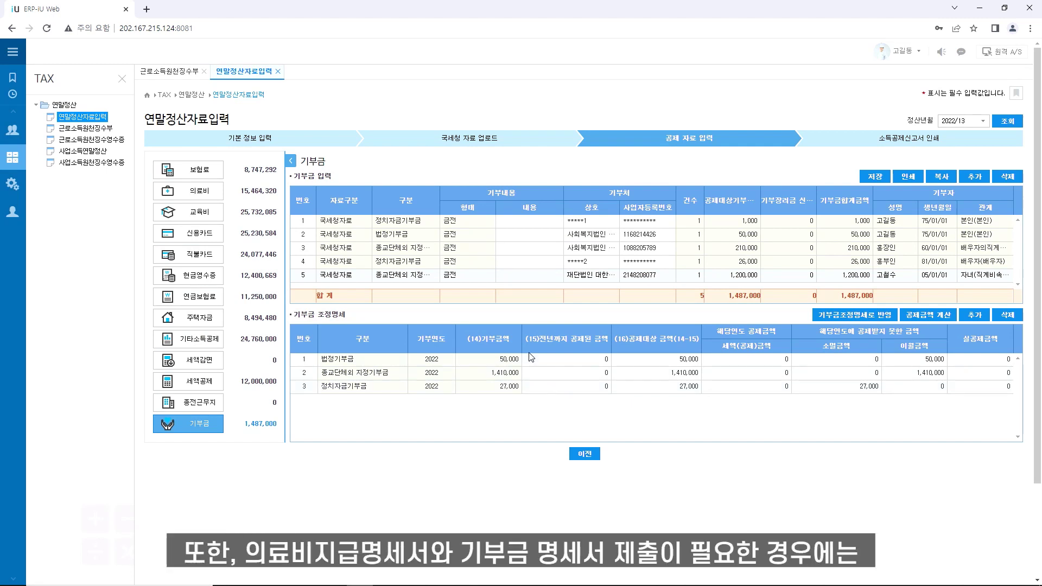
# View the print options for the 의료비 statement and the 기부금명세서, cancelling each without printing
pyautogui.click(198, 191)
pyautogui.click(875, 176)
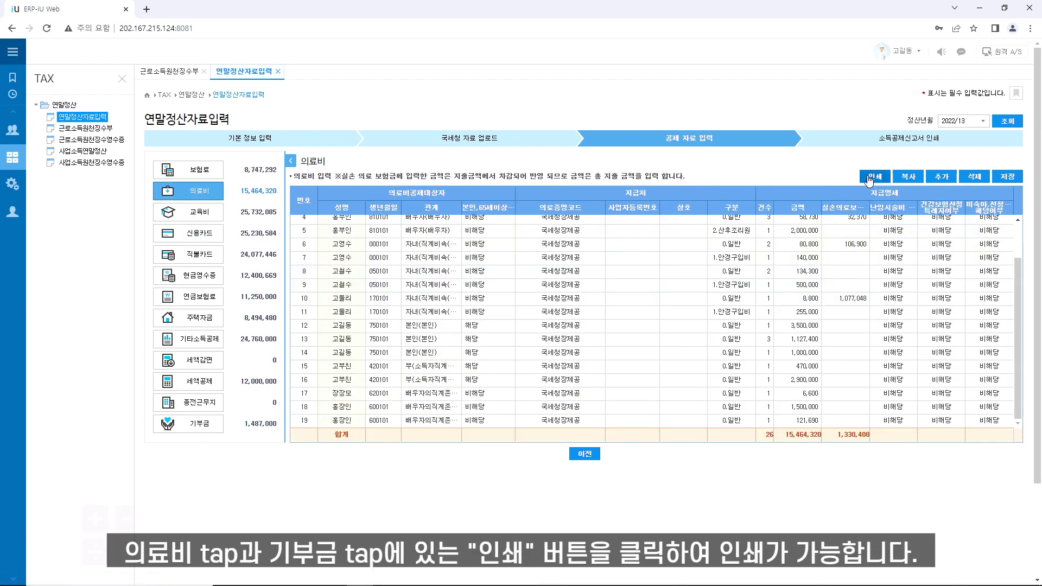
pyautogui.click(532, 376)
pyautogui.click(198, 423)
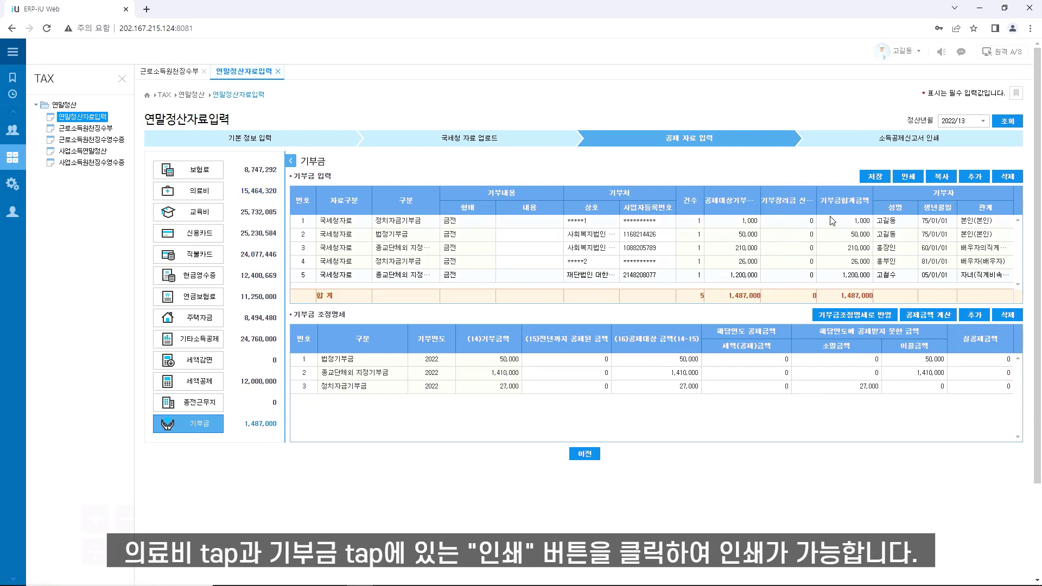
pyautogui.click(908, 176)
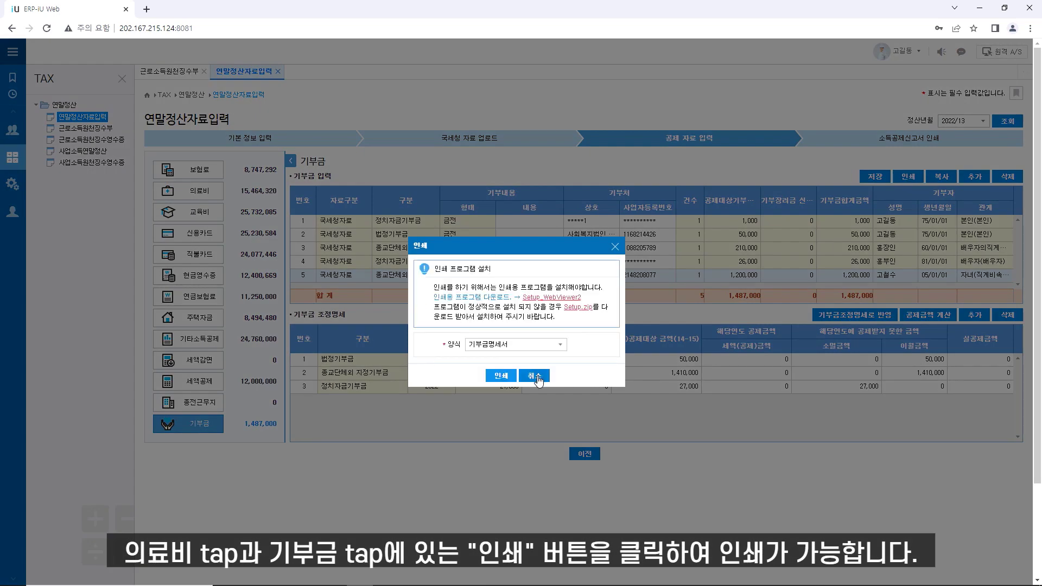
pyautogui.click(534, 376)
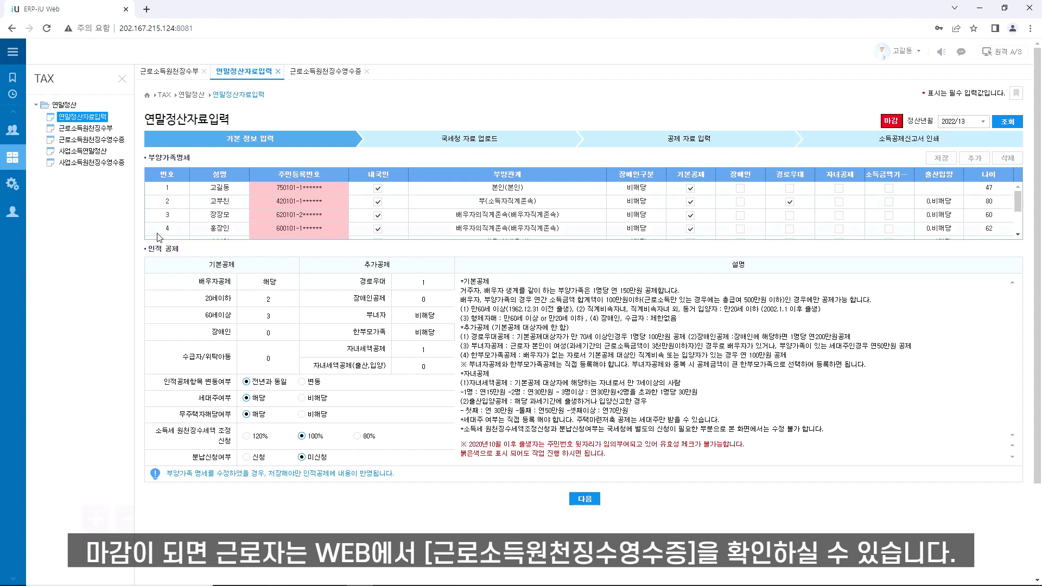
# Open the 근로소득원천징수영수증 for 2022/13 and examine its income, tax and deduction amounts against the entered data
pyautogui.click(101, 143)
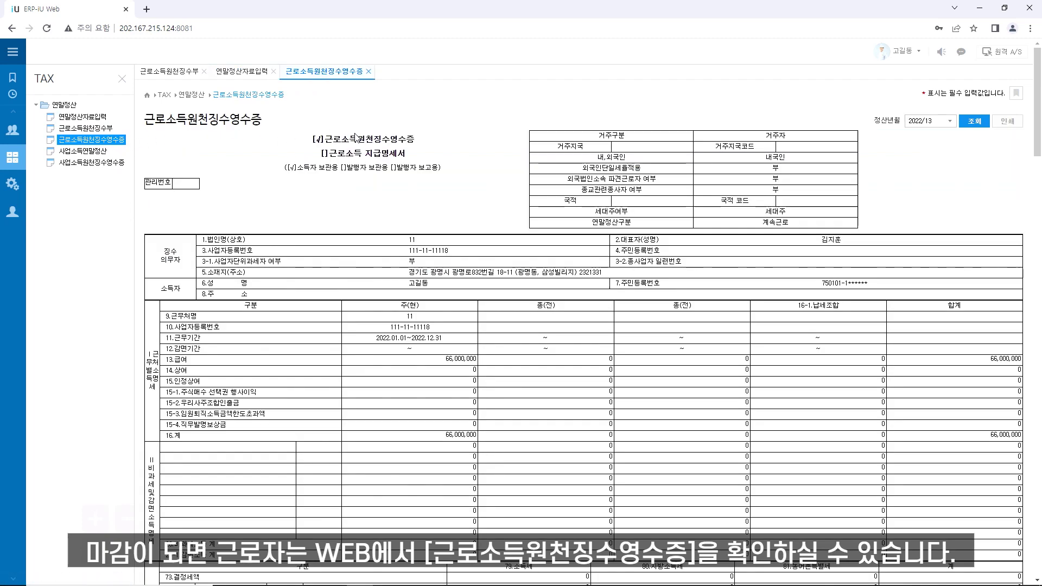
pyautogui.scroll(-3, 358, 136)
pyautogui.scroll(-6, 360, 137)
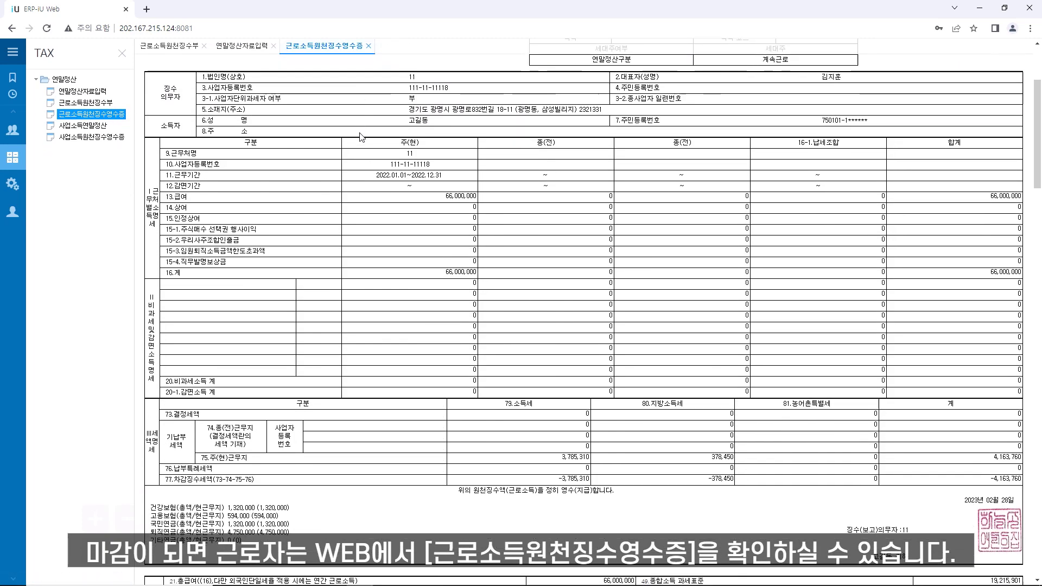
pyautogui.scroll(-4, 361, 137)
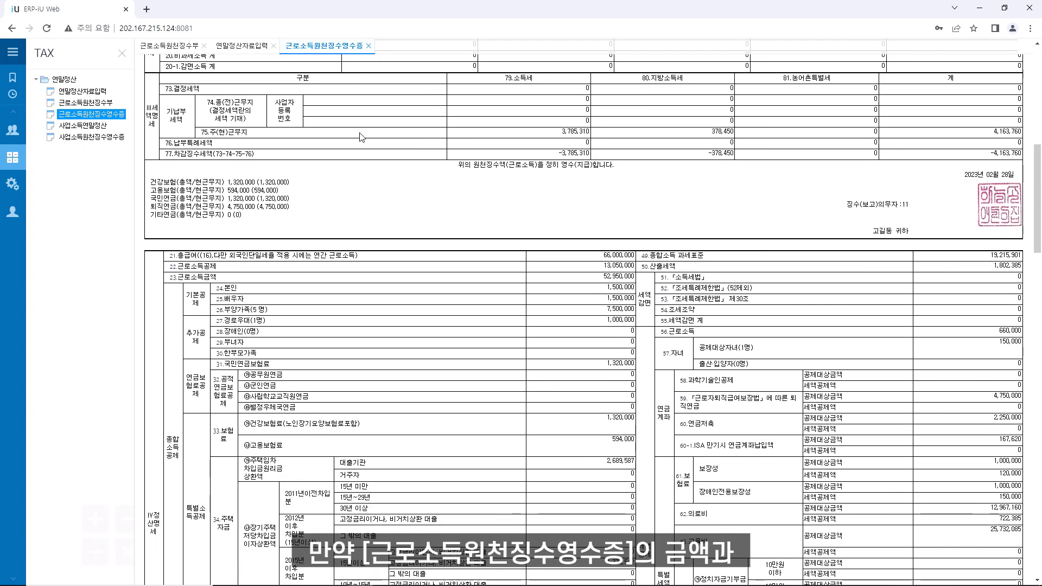
pyautogui.scroll(-4, 360, 137)
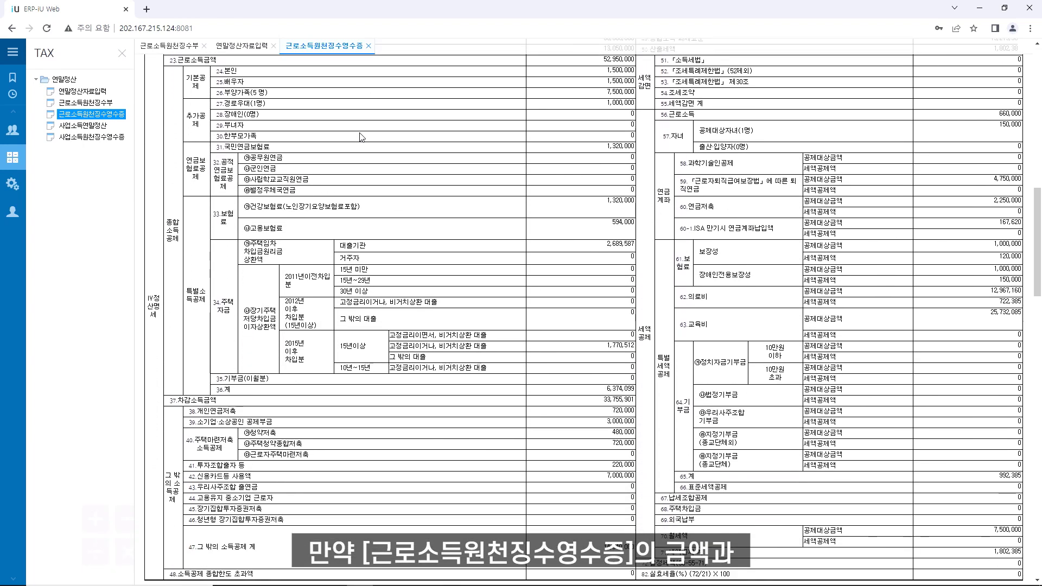
pyautogui.scroll(7, 361, 137)
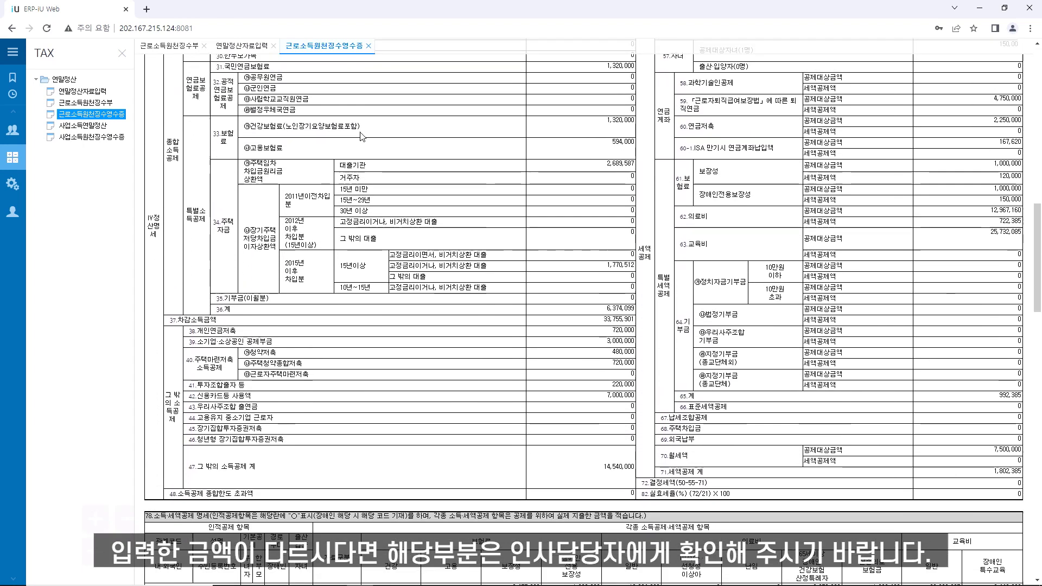
pyautogui.scroll(9, 362, 134)
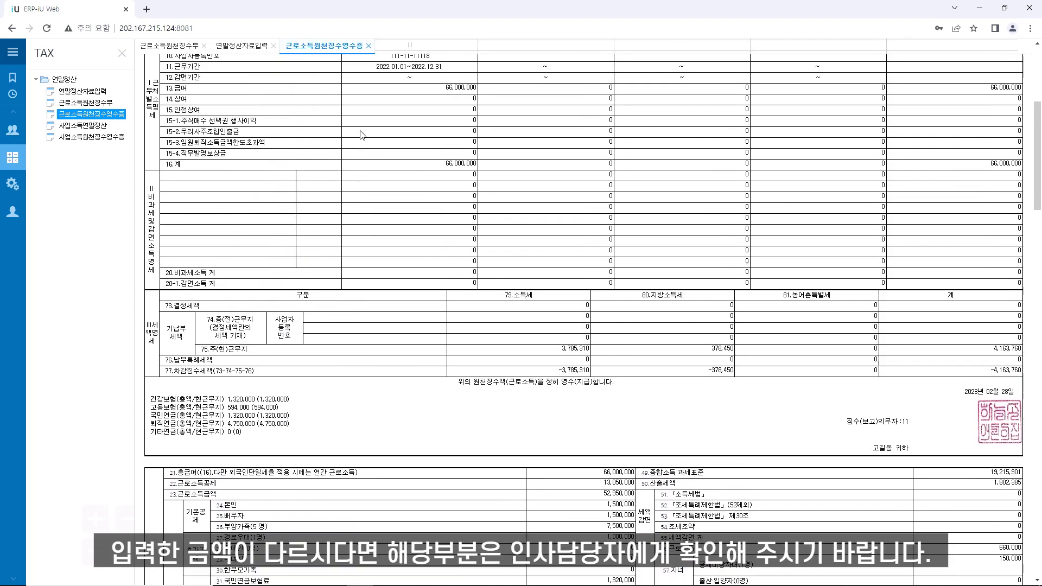